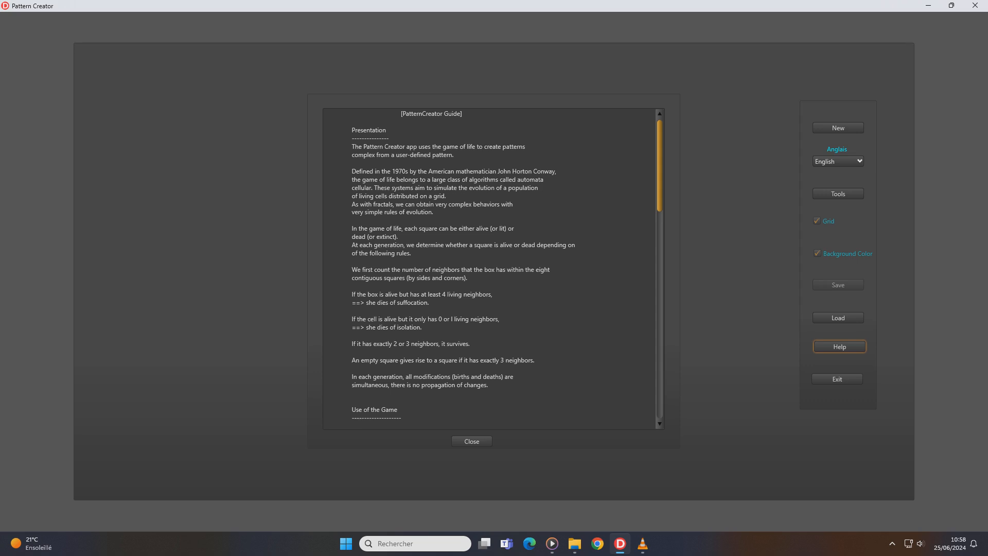
# Step: Read through the PatternCreator guide, from the game of life rules to the Tools button functions, and close it
pyautogui.moveTo(659, 166); pyautogui.dragTo(659, 251)
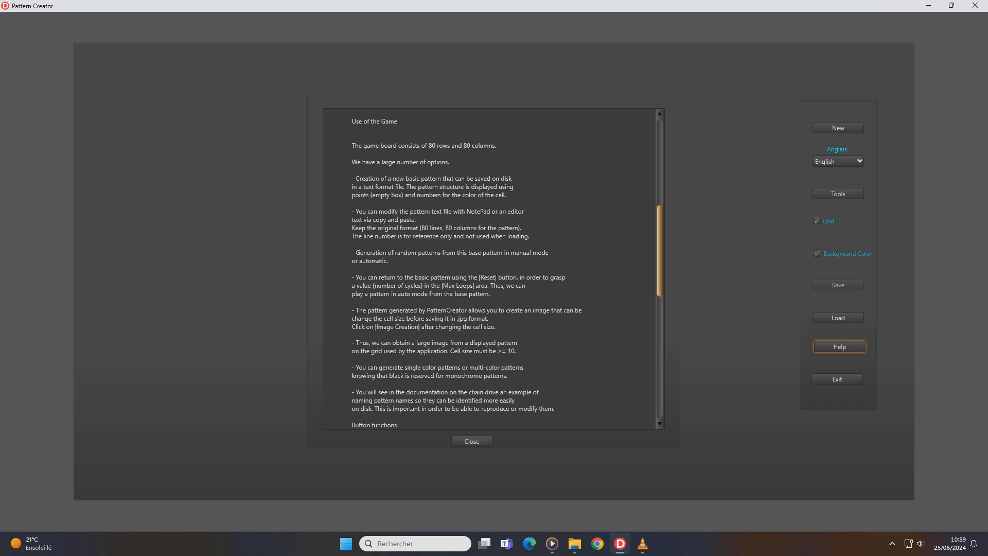
pyautogui.scroll(-5, 466, 268)
pyautogui.scroll(-4, 467, 267)
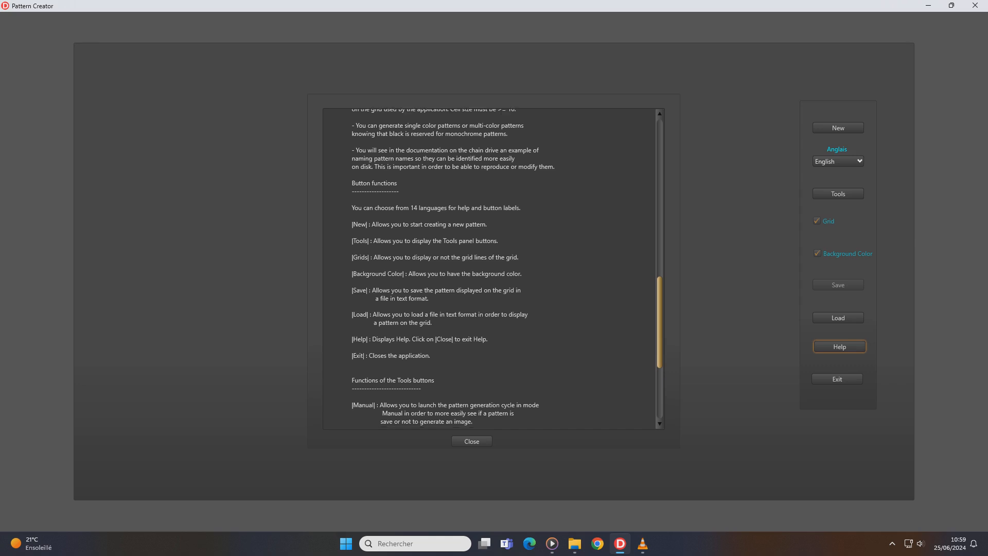
pyautogui.scroll(-2, 489, 268)
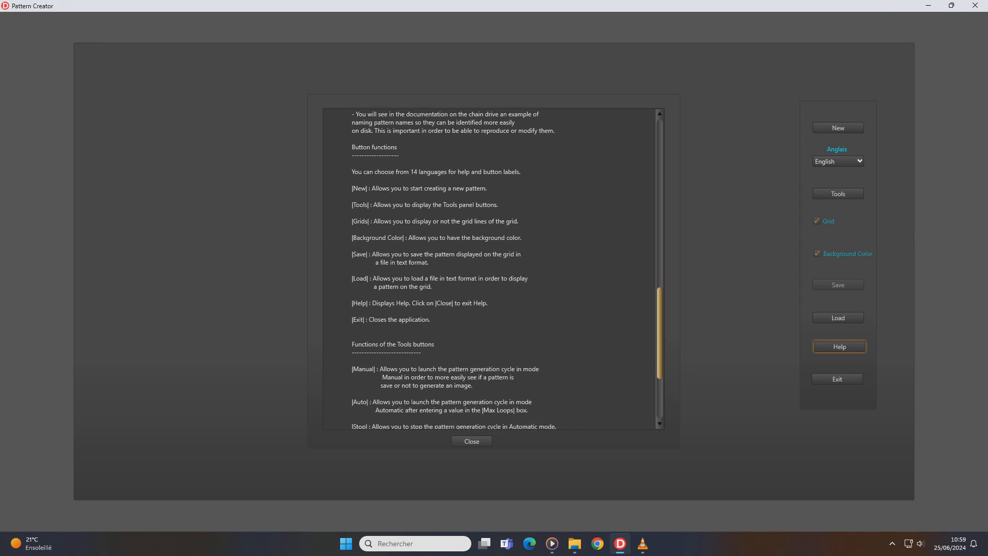
pyautogui.scroll(-2, 489, 269)
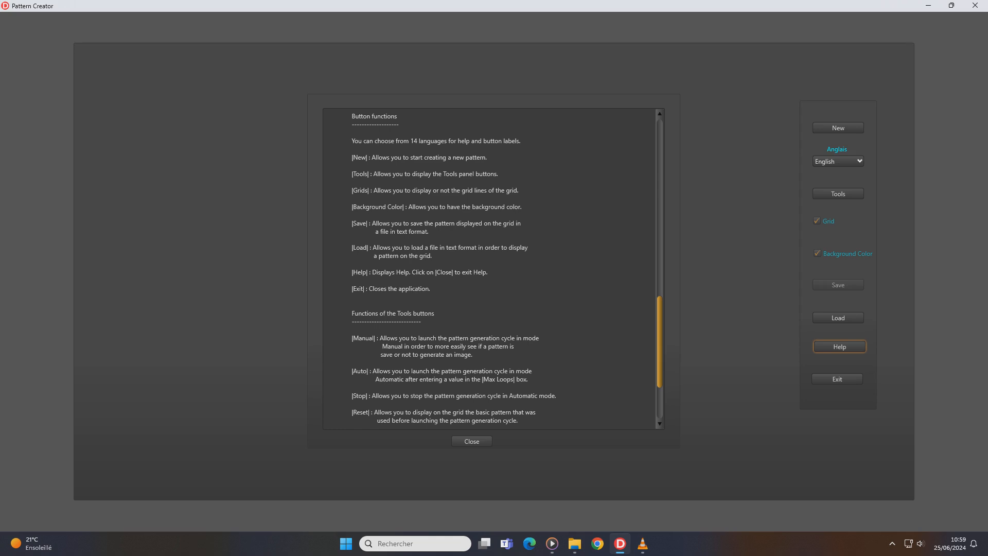
pyautogui.moveTo(660, 342); pyautogui.dragTo(660, 366)
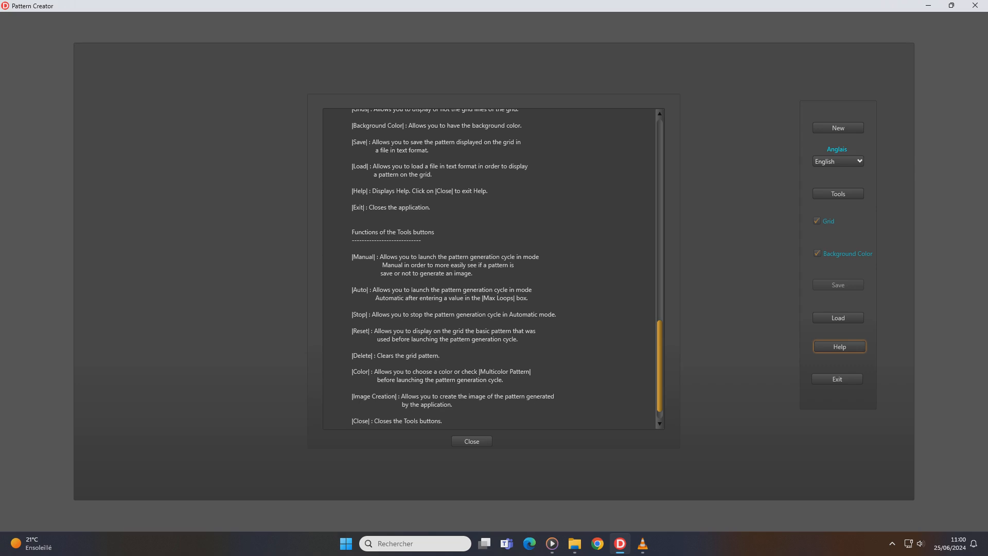
pyautogui.click(471, 441)
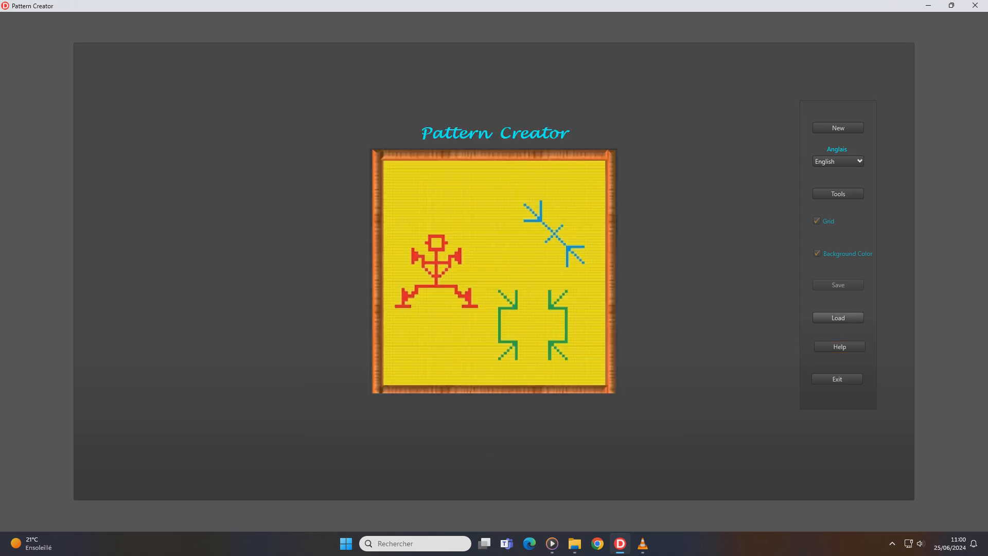
# Step: Load the pattern file Motif.62.txt from the Motifs_V6 folder inside Motifs
pyautogui.click(837, 318)
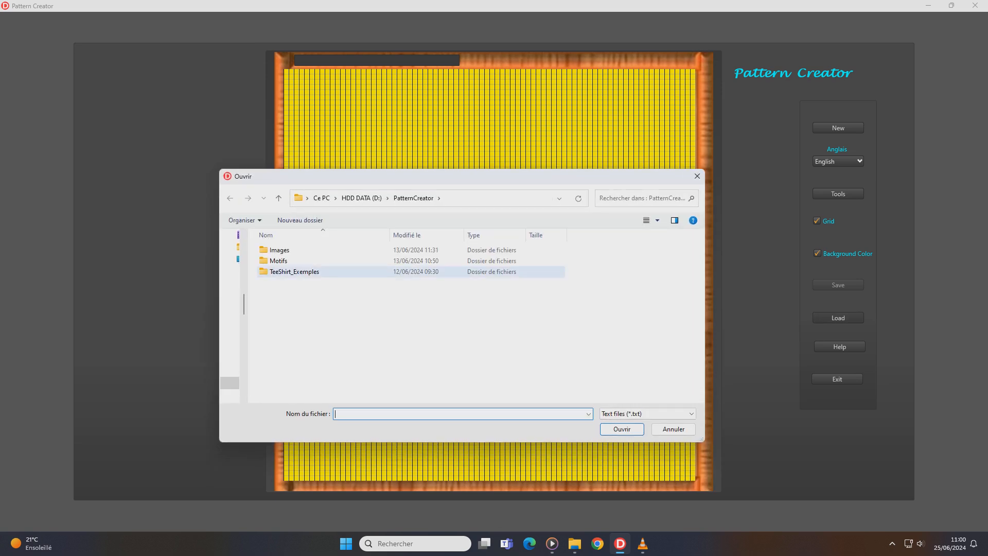
pyautogui.click(298, 261)
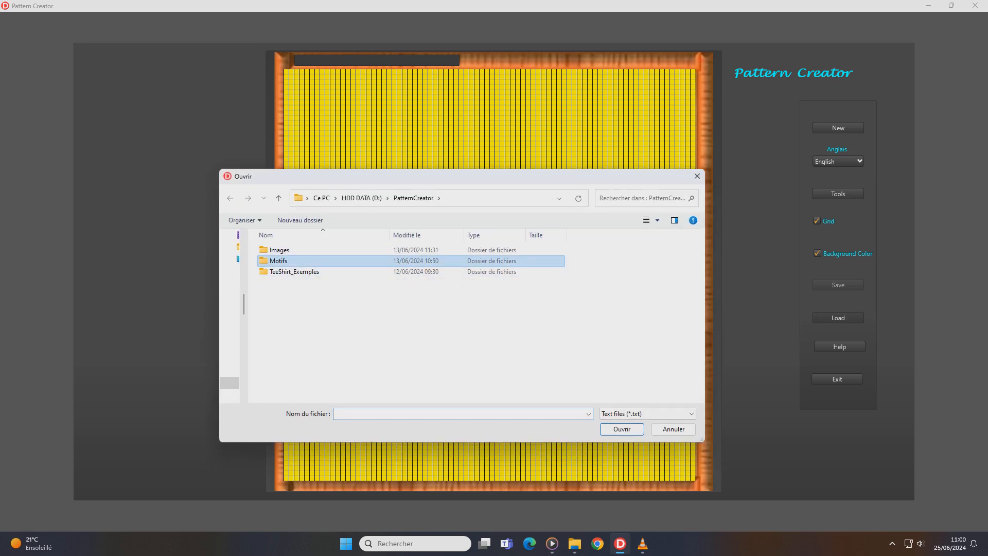
pyautogui.doubleClick(297, 261)
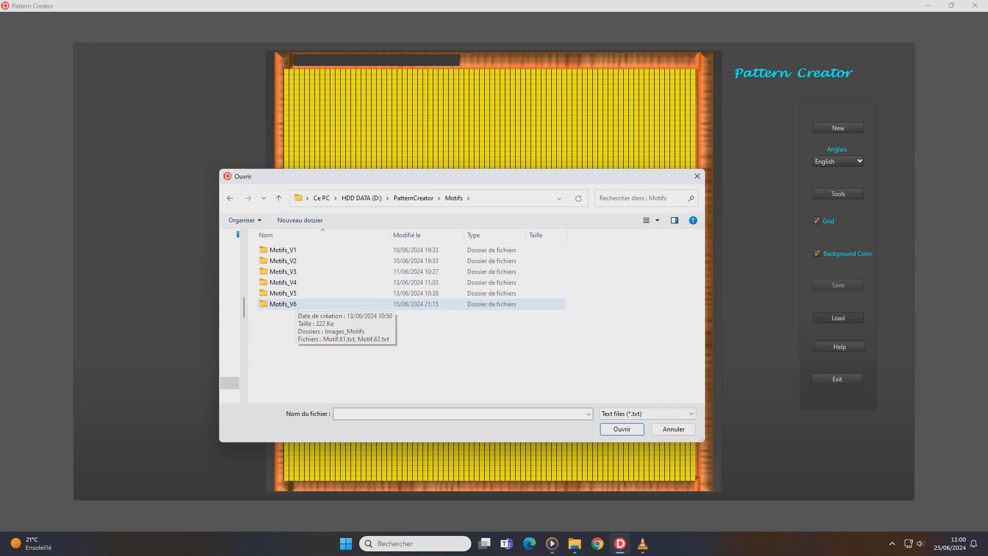
pyautogui.click(296, 305)
pyautogui.doubleClick(295, 304)
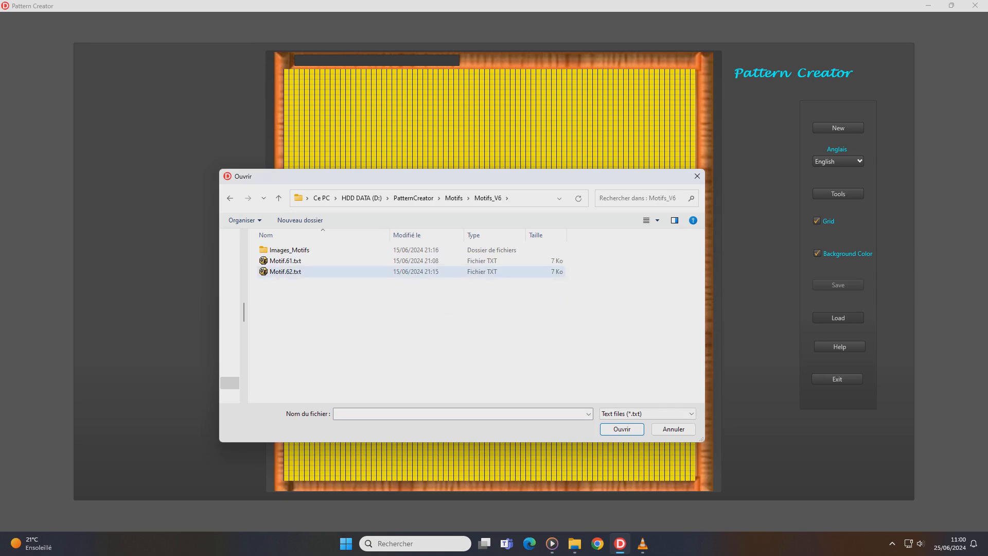
pyautogui.click(285, 272)
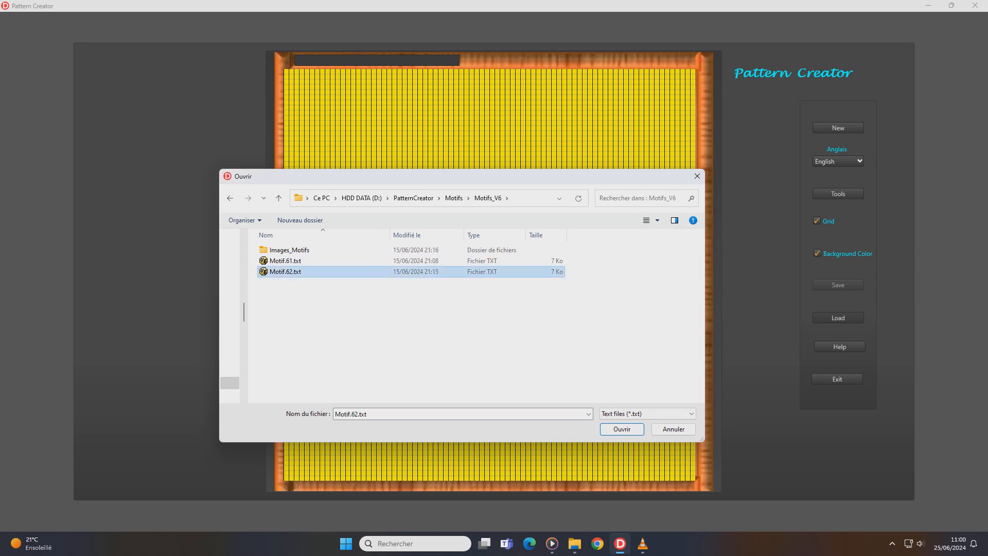
pyautogui.press('Return')
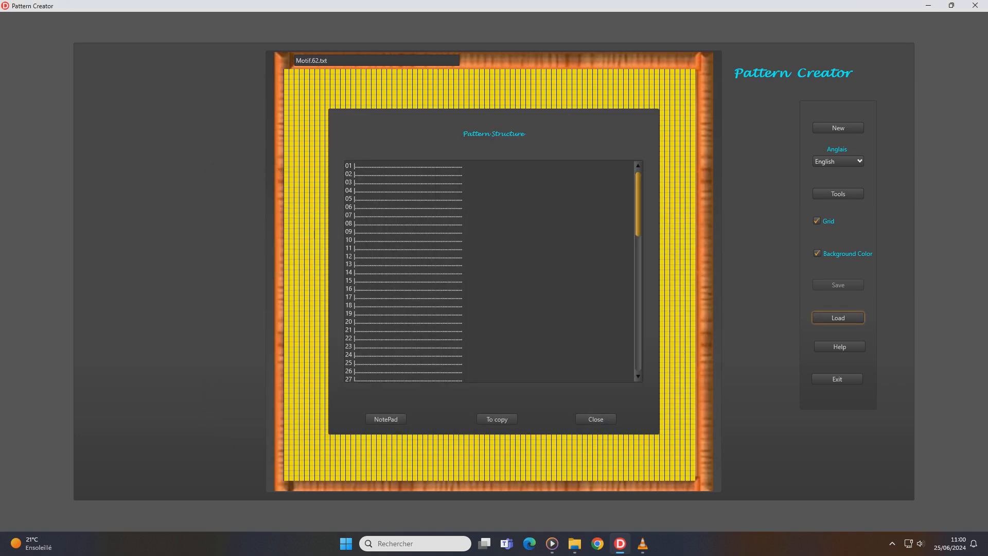
# Step: Review the loaded pattern structure, copy it onto the grid and close the structure view
pyautogui.scroll(-9, 491, 271)
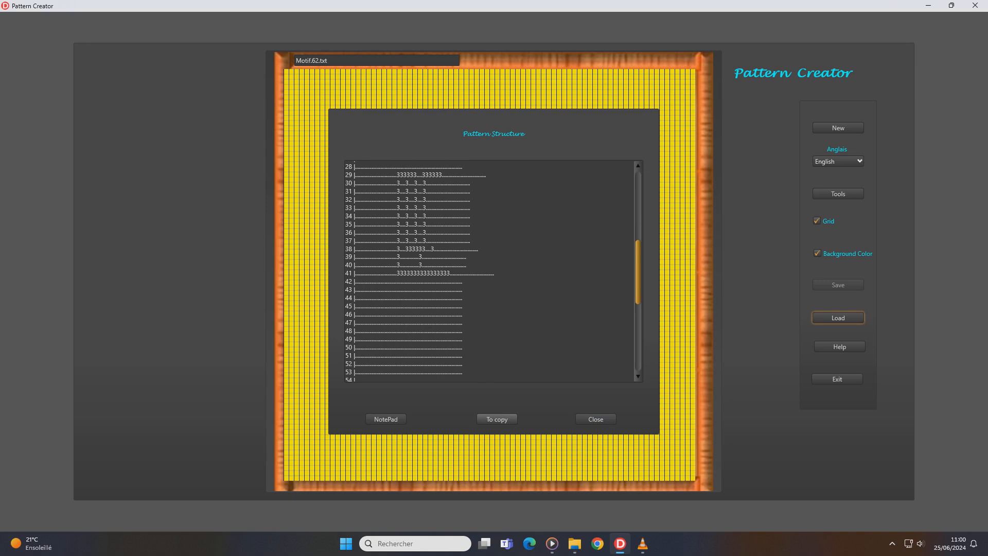
pyautogui.click(497, 419)
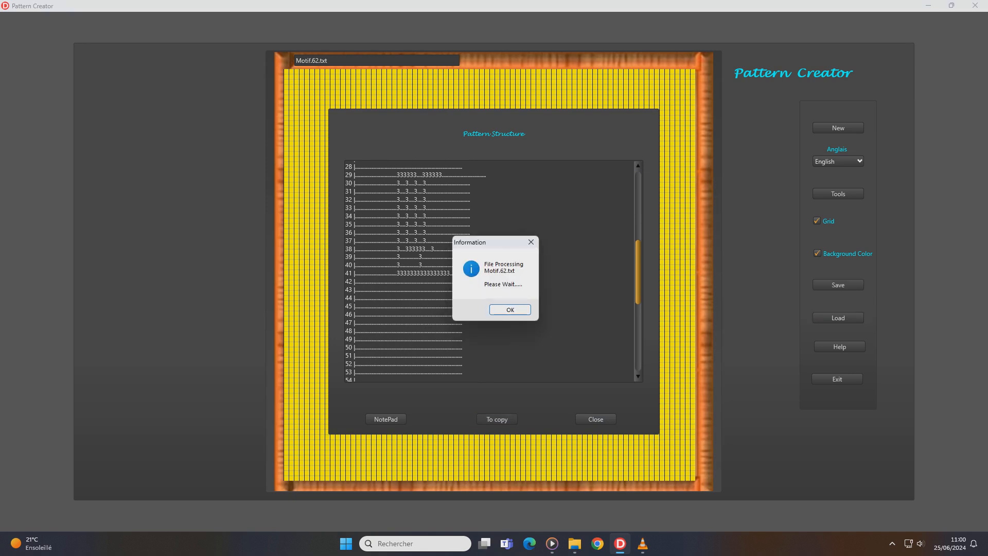
pyautogui.press('Return')
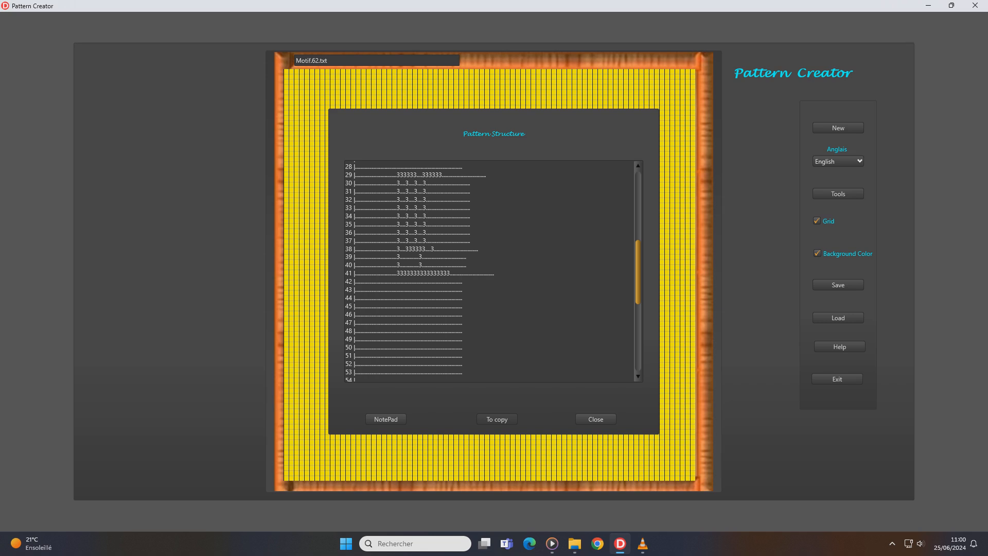
pyautogui.click(596, 419)
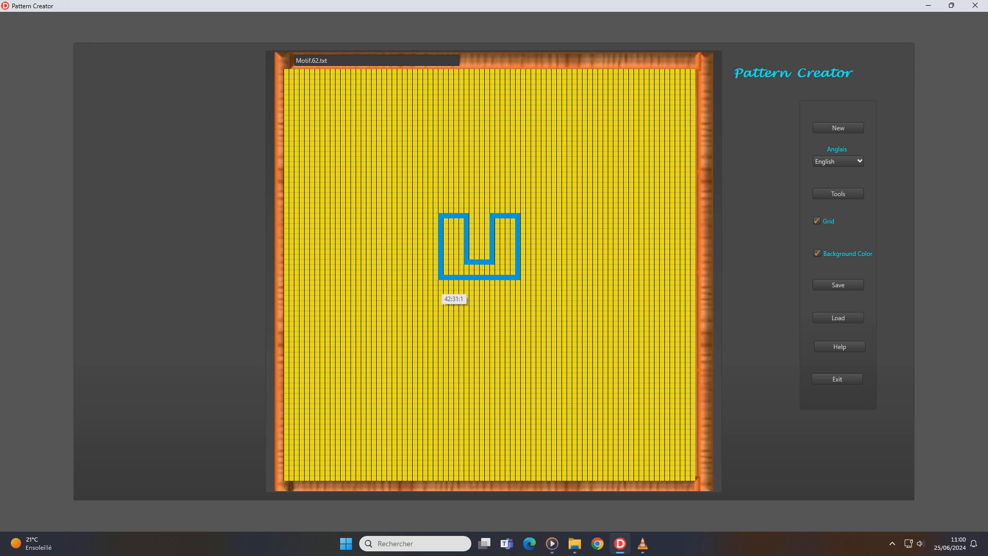
# Step: Draw two vertical legs down from the lower corners of the U shape, from row 42 to row 47
pyautogui.moveTo(441, 282); pyautogui.dragTo(440, 311)
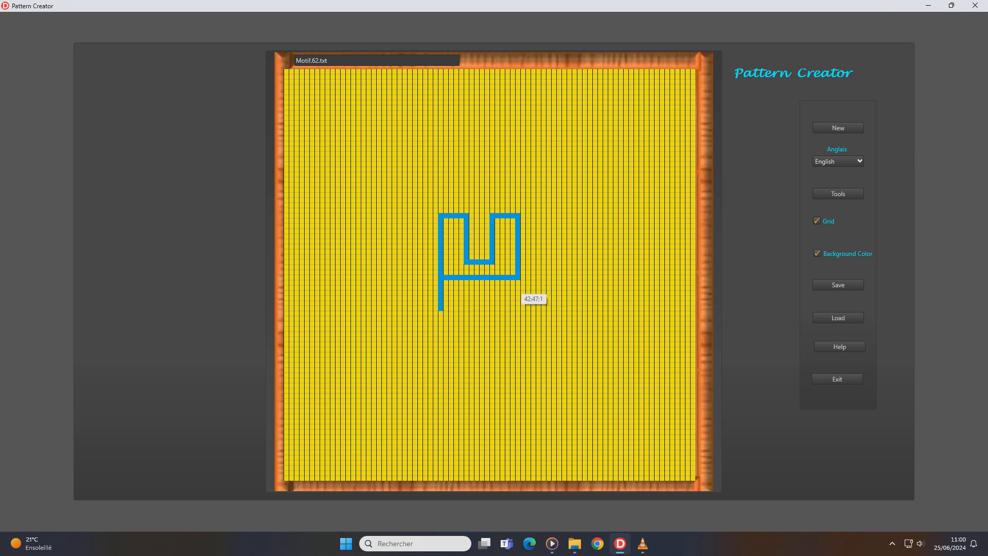
pyautogui.moveTo(518, 282); pyautogui.dragTo(518, 306)
pyautogui.click(518, 308)
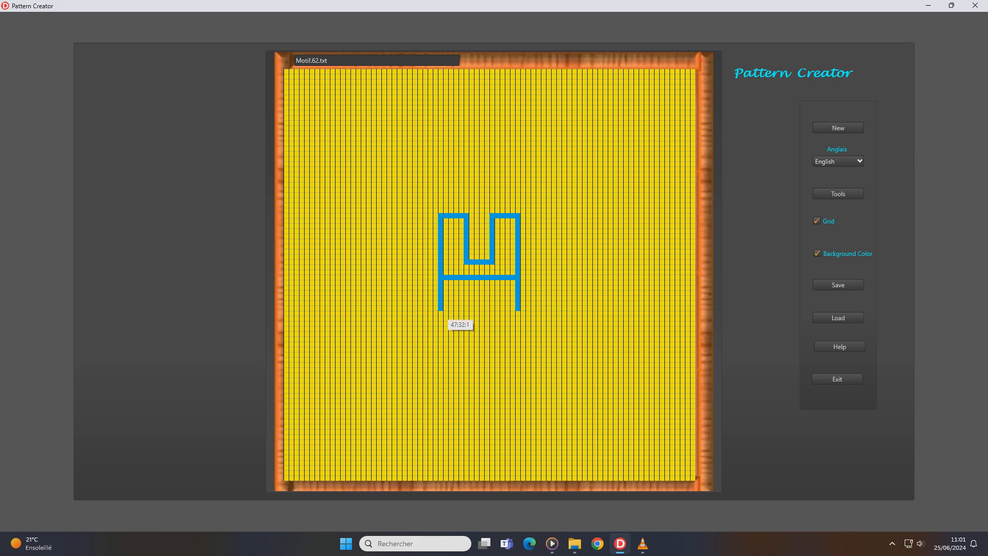
# Step: Draw two diagonal lines from the feet of the legs at row 47 up towards the centre at row 42
pyautogui.click(446, 308)
pyautogui.click(450, 302)
pyautogui.click(462, 293)
pyautogui.click(467, 287)
pyautogui.click(471, 283)
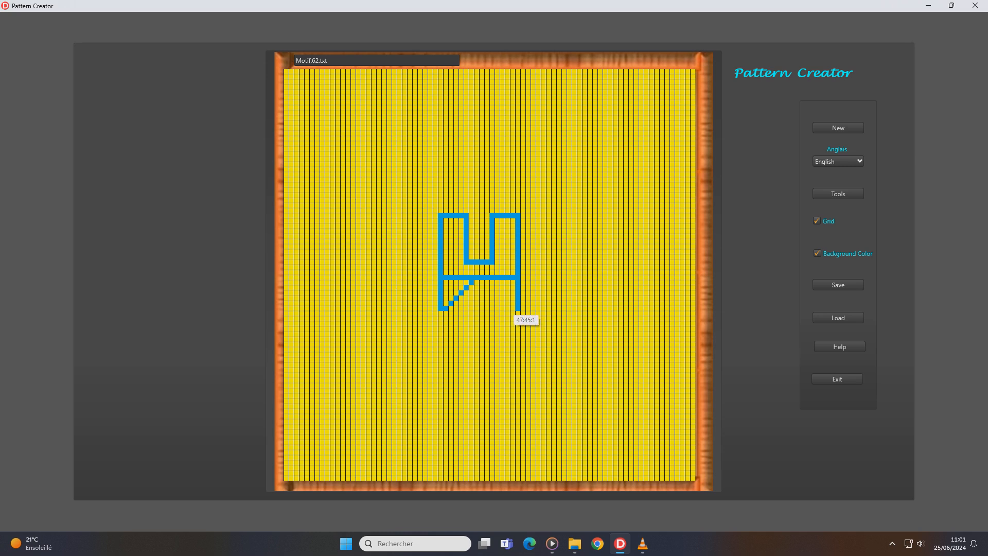
pyautogui.click(514, 308)
pyautogui.click(507, 303)
pyautogui.click(503, 298)
pyautogui.click(497, 293)
pyautogui.click(493, 287)
pyautogui.click(486, 283)
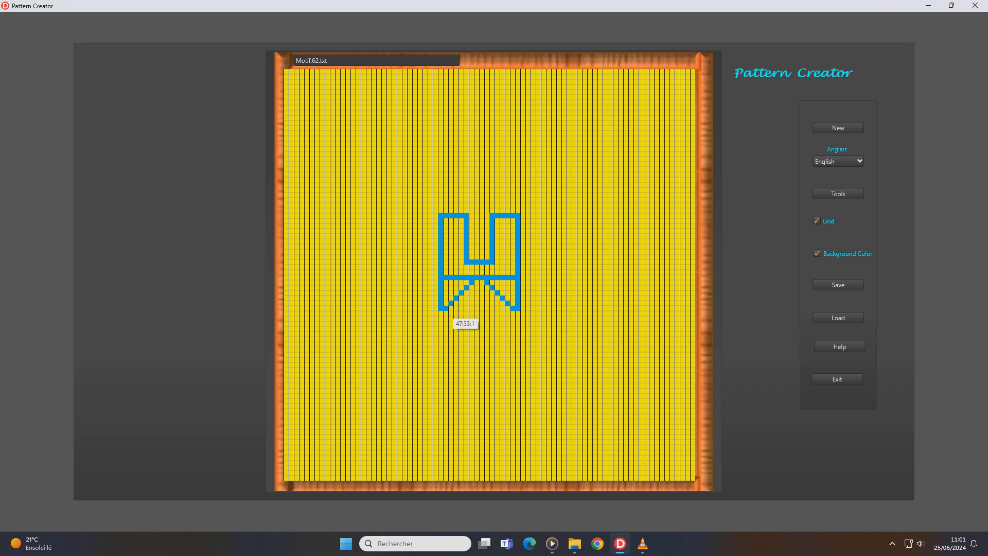
# Step: Fill the remaining cells of row 47 between the two feet to join them with a horizontal line
pyautogui.click(451, 309)
pyautogui.click(455, 309)
pyautogui.click(461, 309)
pyautogui.click(467, 309)
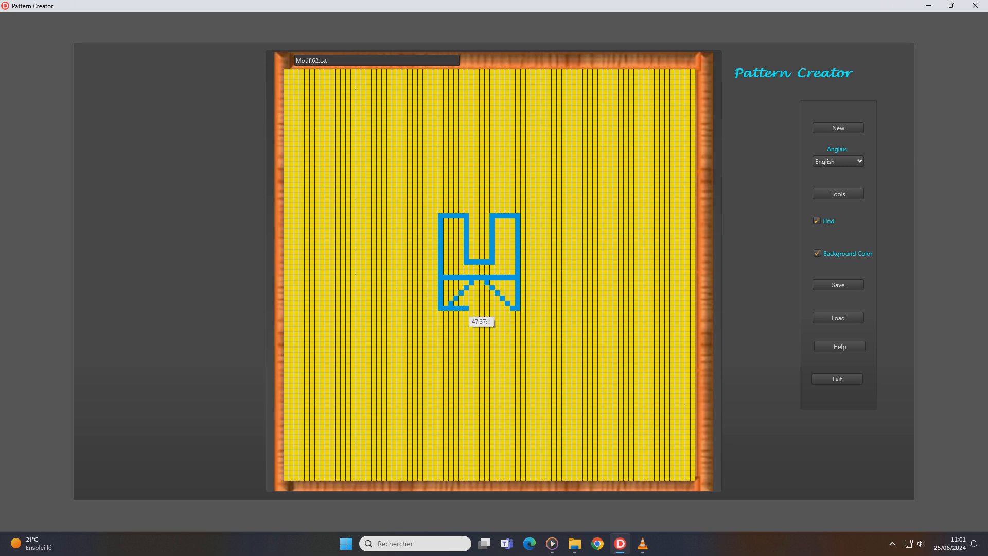
pyautogui.click(471, 309)
pyautogui.click(477, 309)
pyautogui.click(483, 309)
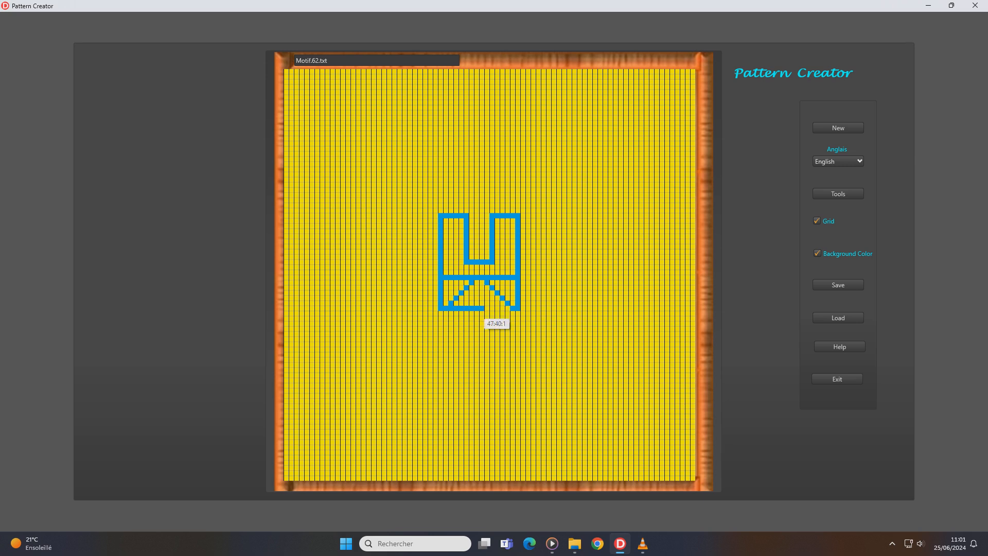
pyautogui.click(487, 309)
pyautogui.click(494, 308)
pyautogui.click(499, 309)
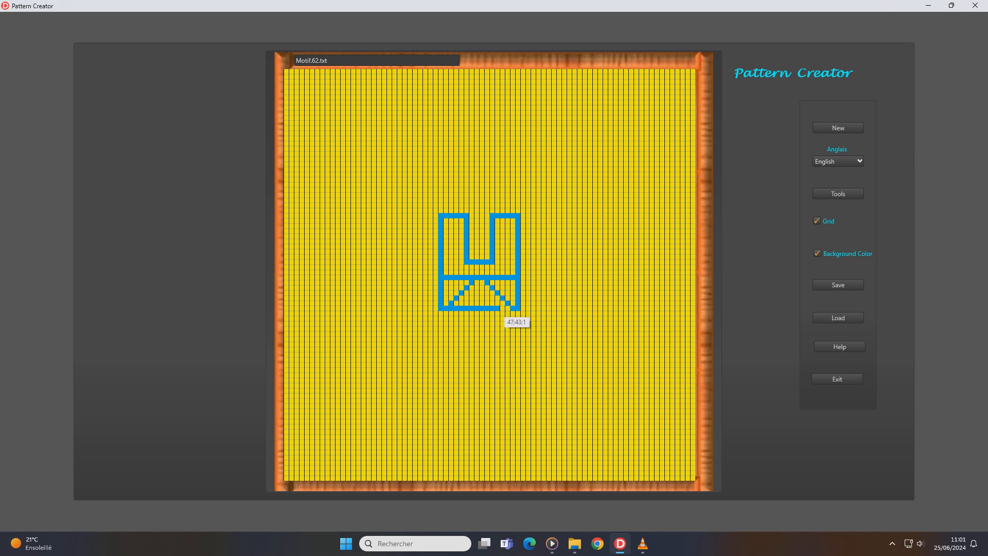
pyautogui.click(502, 309)
pyautogui.click(508, 309)
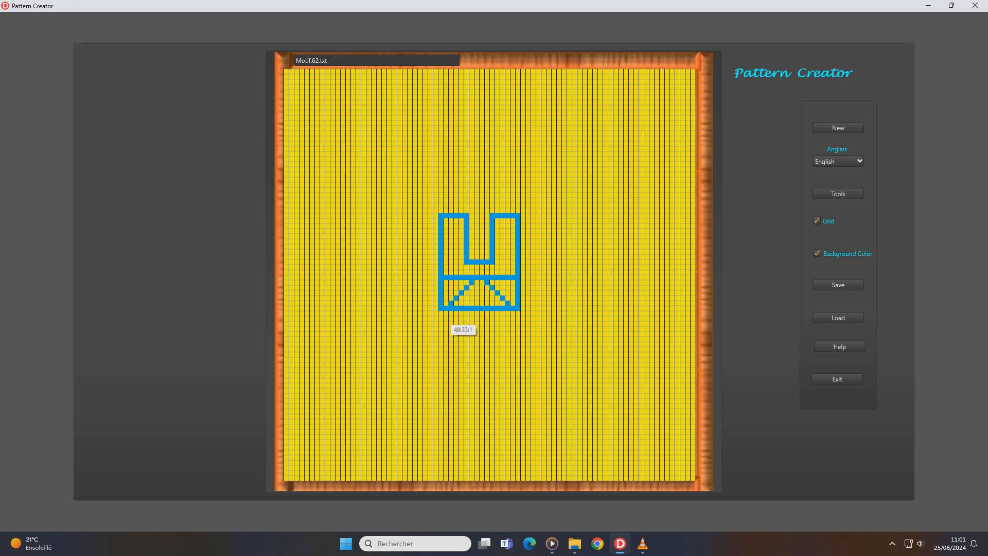
# Step: Draw a V from row 48 down to row 53 to form a diamond, and fill the gap in its upper tip at row 42
pyautogui.click(451, 313)
pyautogui.click(456, 318)
pyautogui.click(462, 324)
pyautogui.click(467, 329)
pyautogui.click(472, 334)
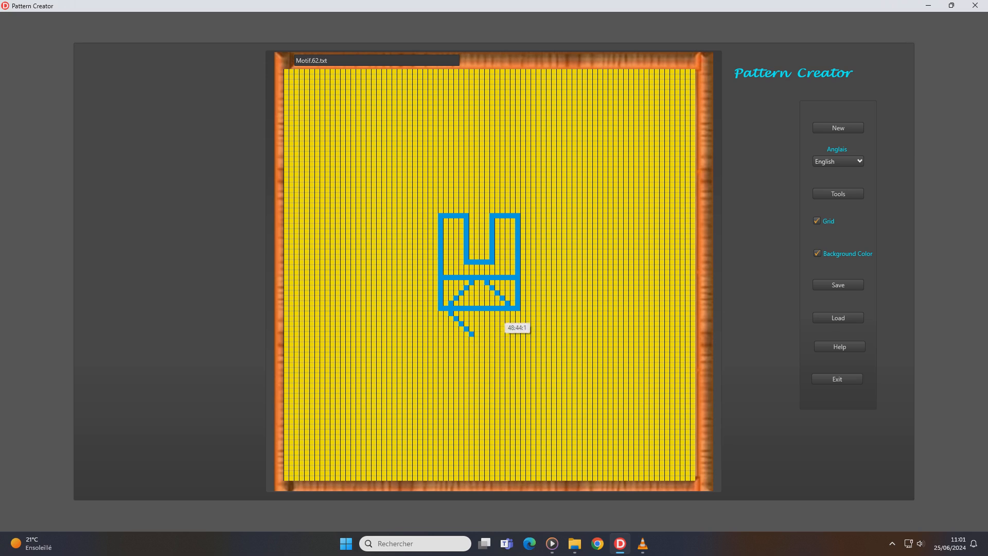
pyautogui.click(508, 313)
pyautogui.click(502, 318)
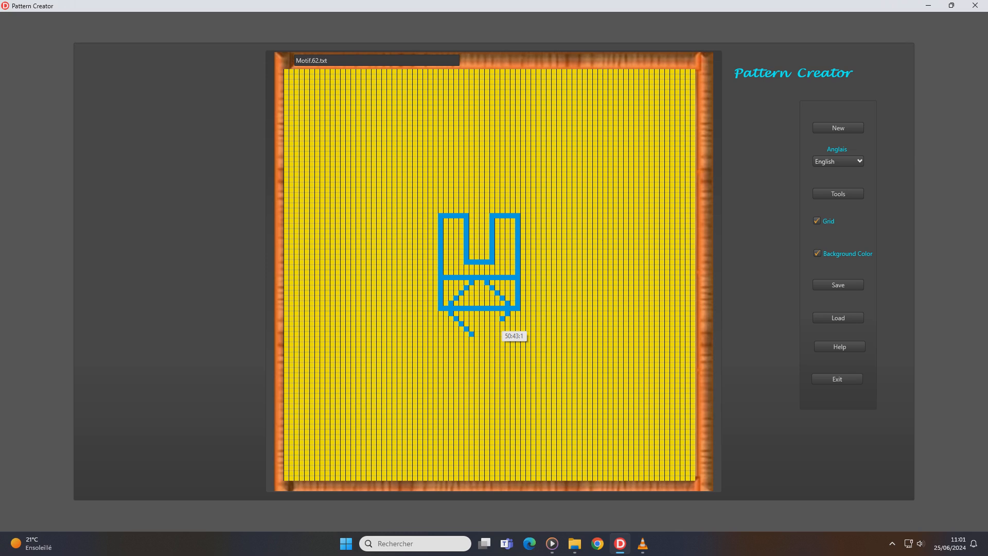
pyautogui.click(497, 324)
pyautogui.click(492, 328)
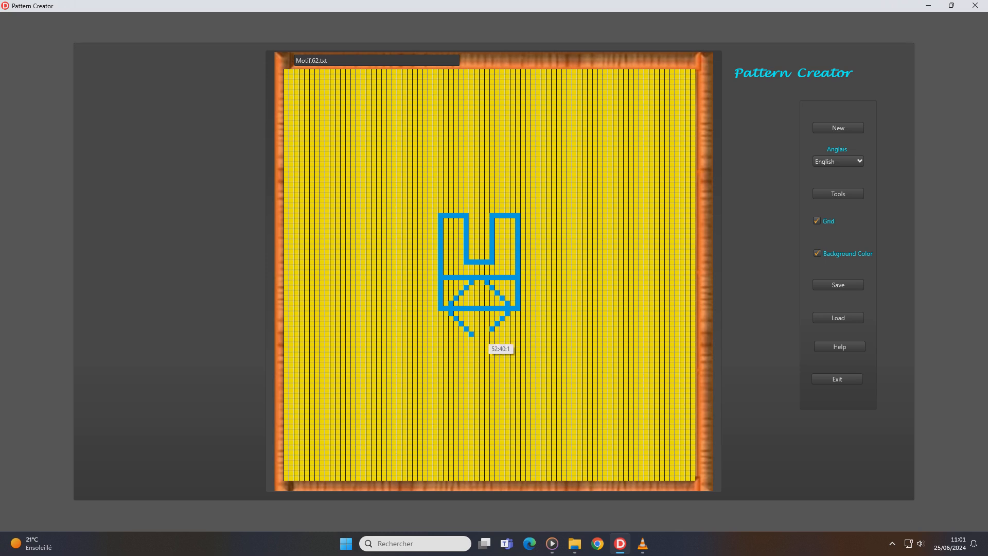
pyautogui.click(486, 334)
pyautogui.click(482, 339)
pyautogui.click(478, 340)
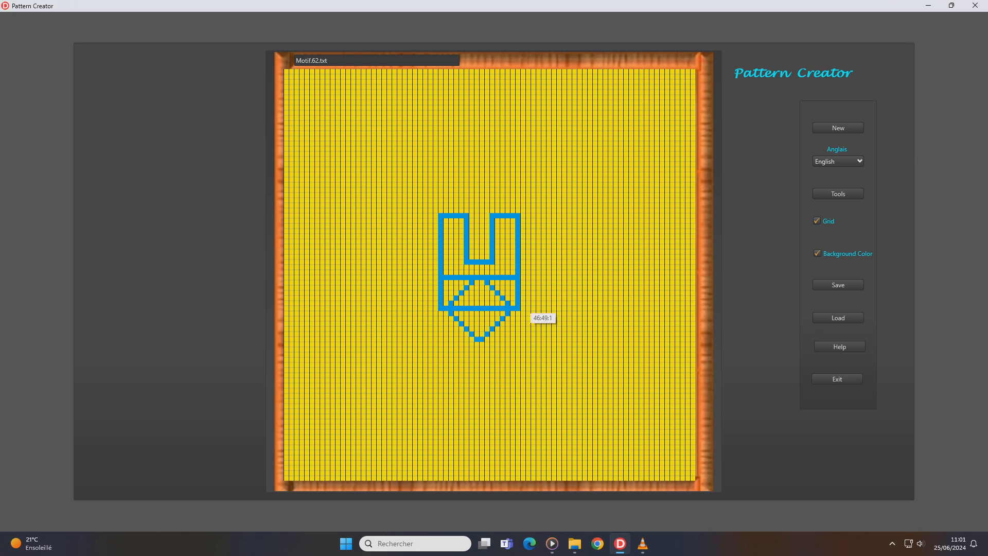
pyautogui.click(477, 283)
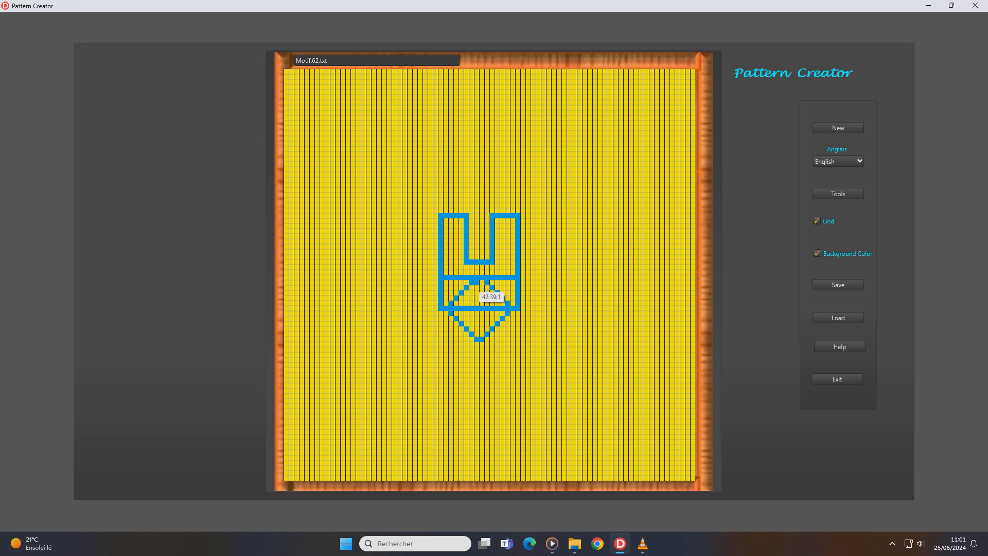
pyautogui.click(482, 283)
# Step: Show the pattern tools and rename the pattern as Motif.63.txt
pyautogui.click(838, 194)
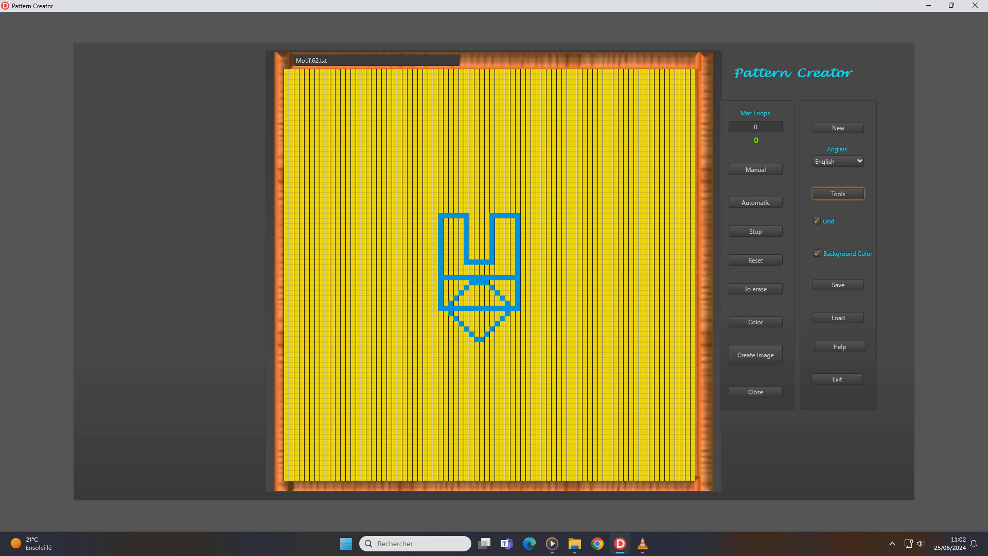
pyautogui.click(320, 61)
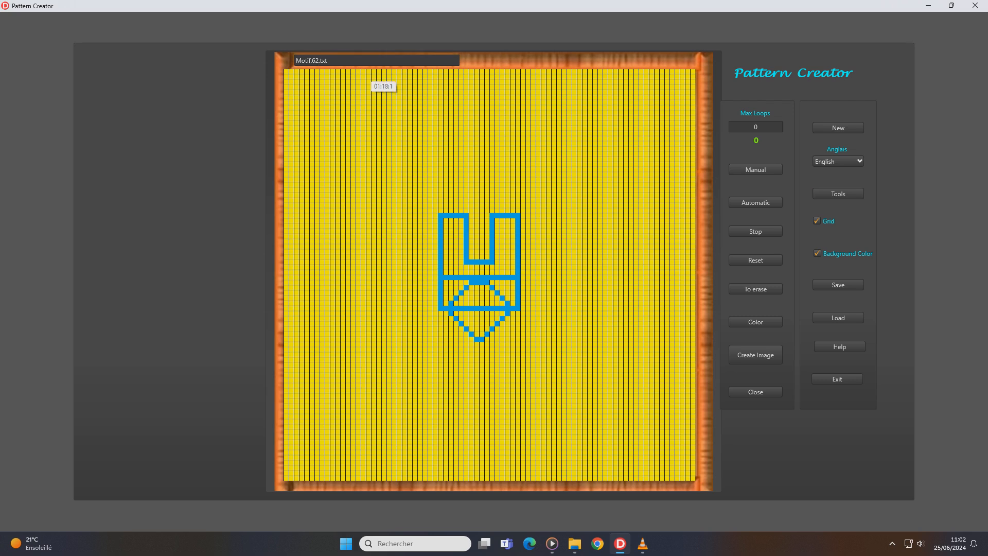
pyautogui.press('BackSpace')
pyautogui.write('3')
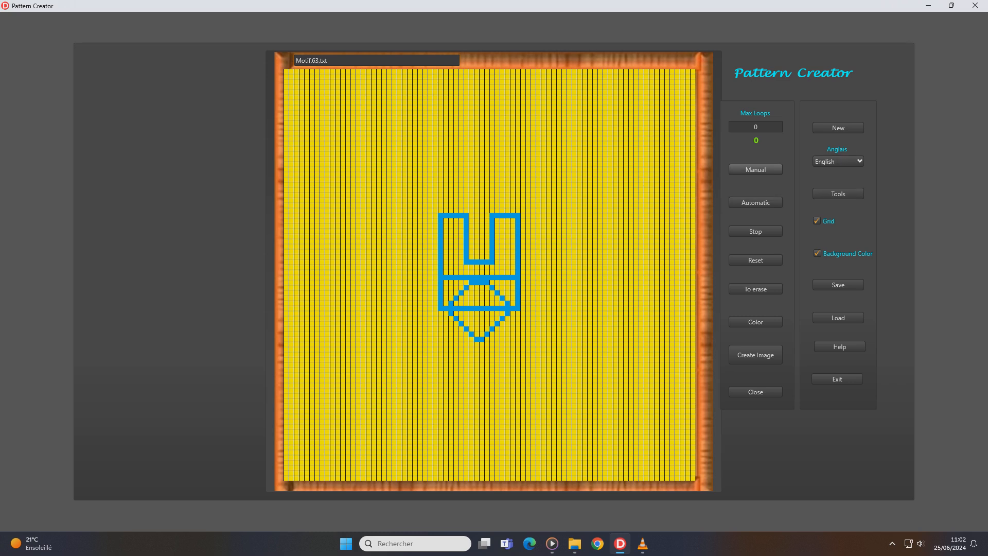
# Step: Advance the pattern four generations in Manual mode
pyautogui.click(756, 170)
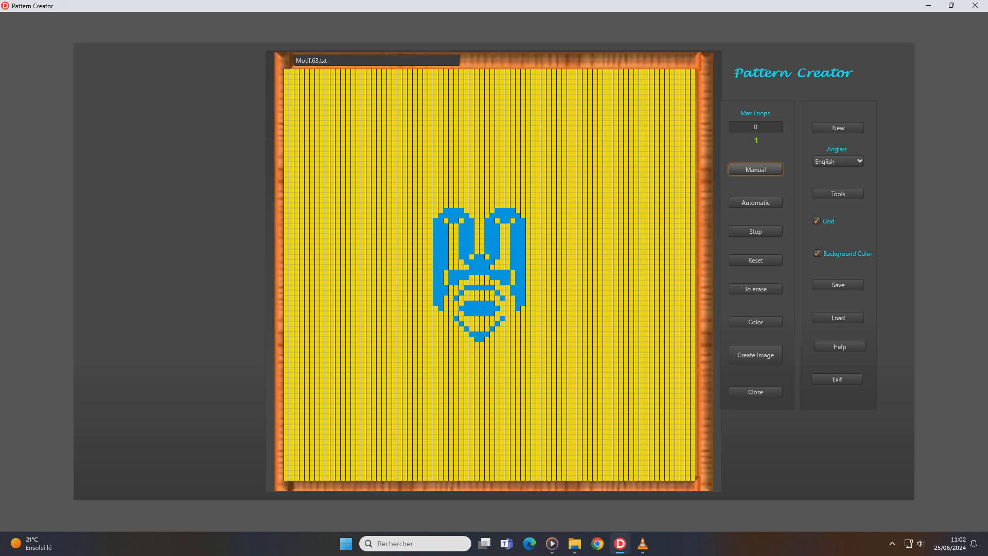
pyautogui.click(756, 169)
pyautogui.click(755, 170)
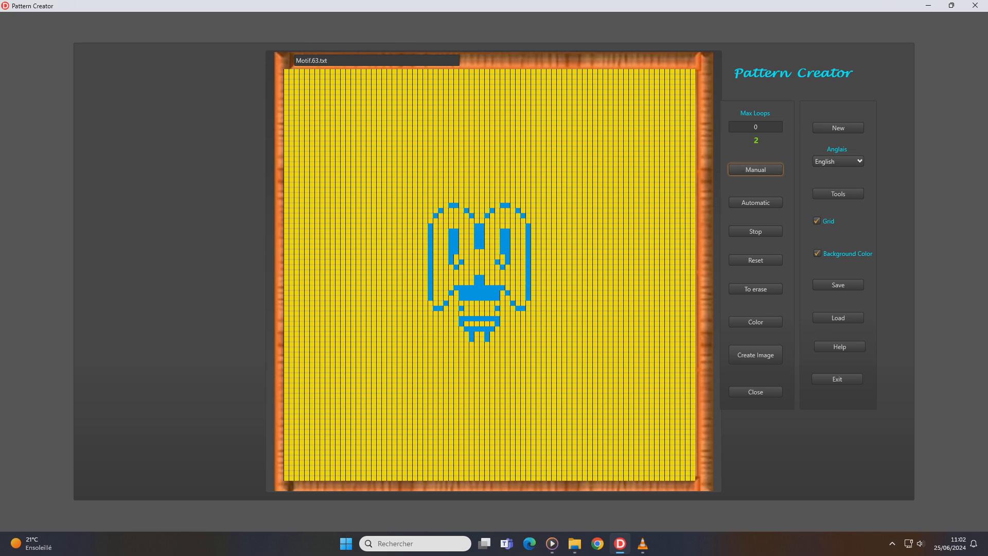
pyautogui.click(755, 170)
pyautogui.click(756, 170)
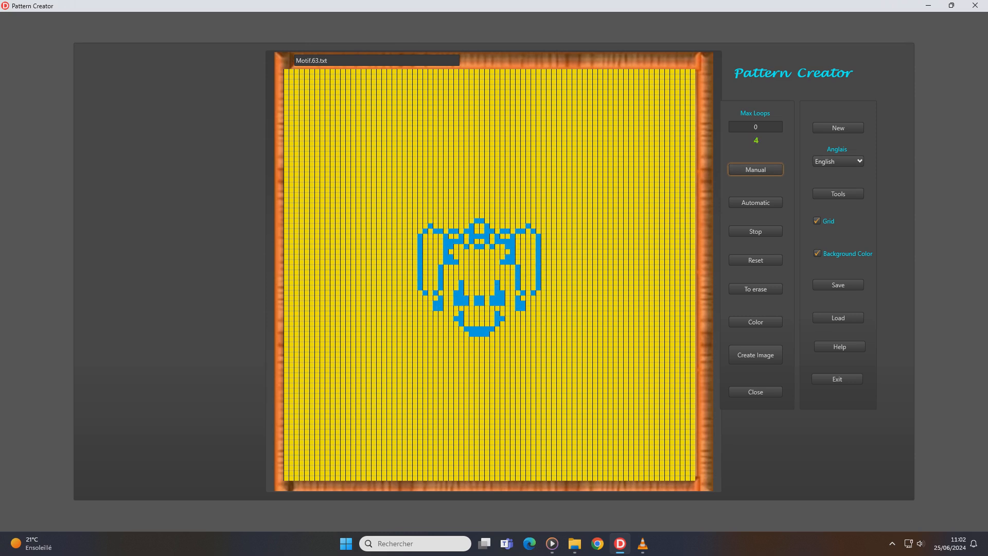
# Step: Run the generations in Automatic mode, stop the run and reset the pattern to its original drawing
pyautogui.click(755, 202)
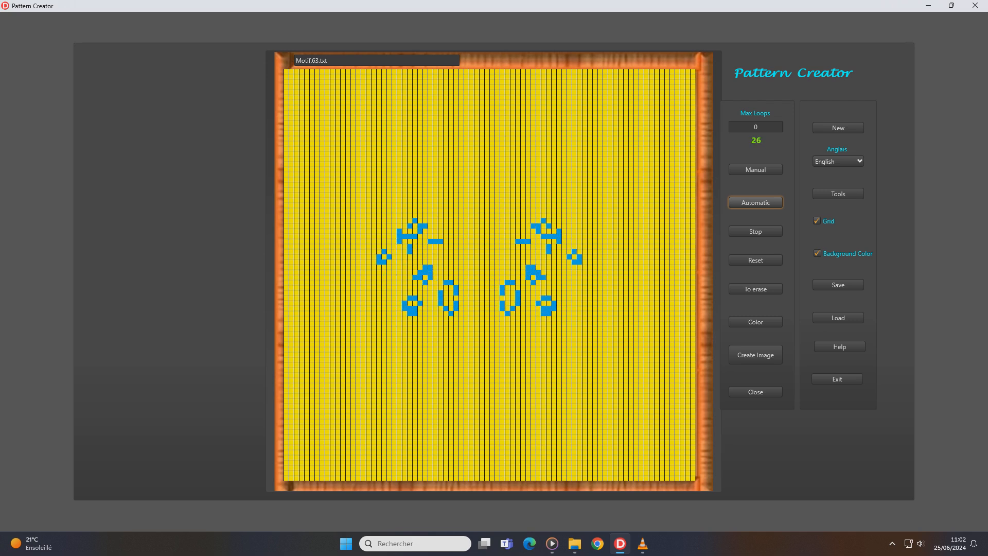
pyautogui.click(755, 231)
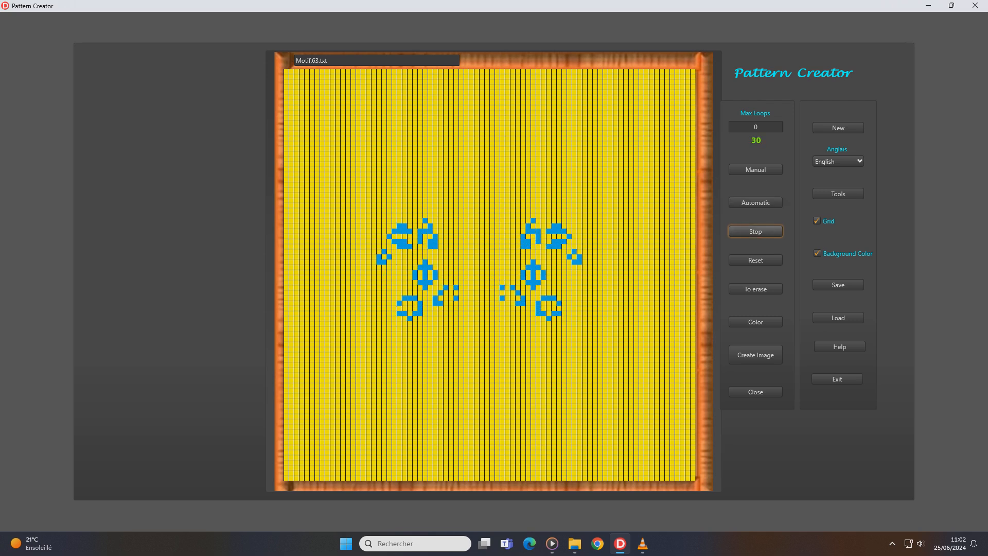
pyautogui.click(755, 260)
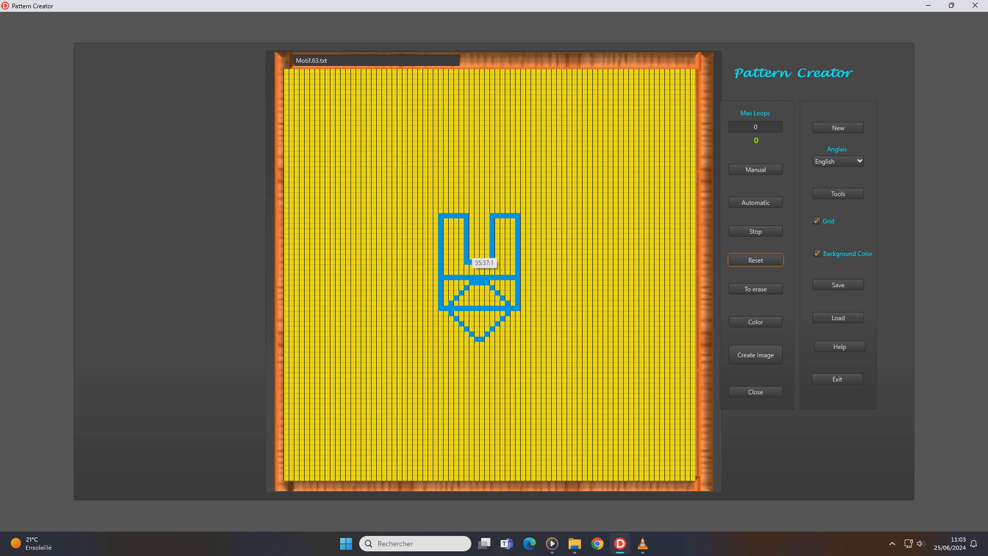
# Step: Fill the gap between the two inner uprights on rows 35, 32 and 29 to form horizontal rungs
pyautogui.click(472, 247)
pyautogui.click(477, 246)
pyautogui.click(482, 247)
pyautogui.click(486, 247)
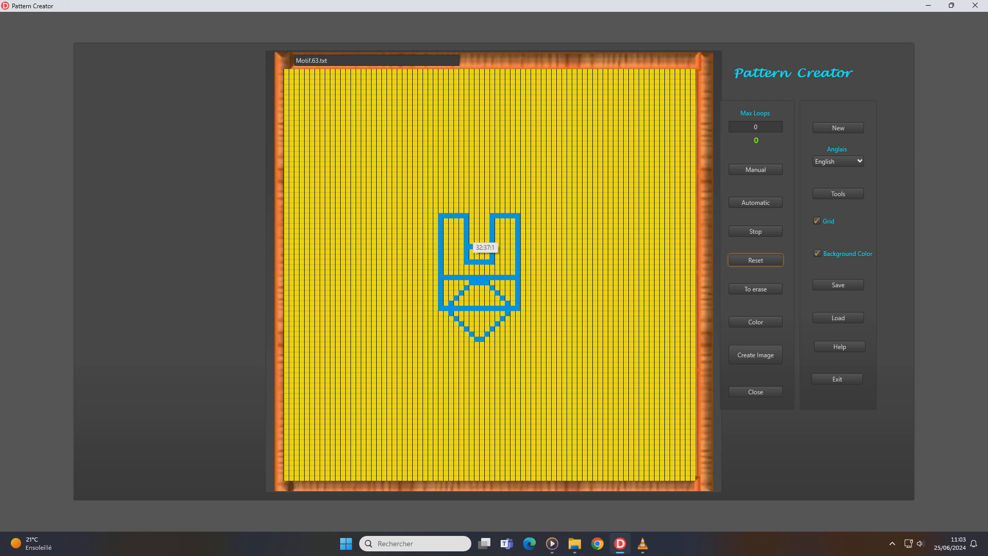
pyautogui.click(471, 231)
pyautogui.click(477, 232)
pyautogui.click(482, 232)
pyautogui.click(486, 232)
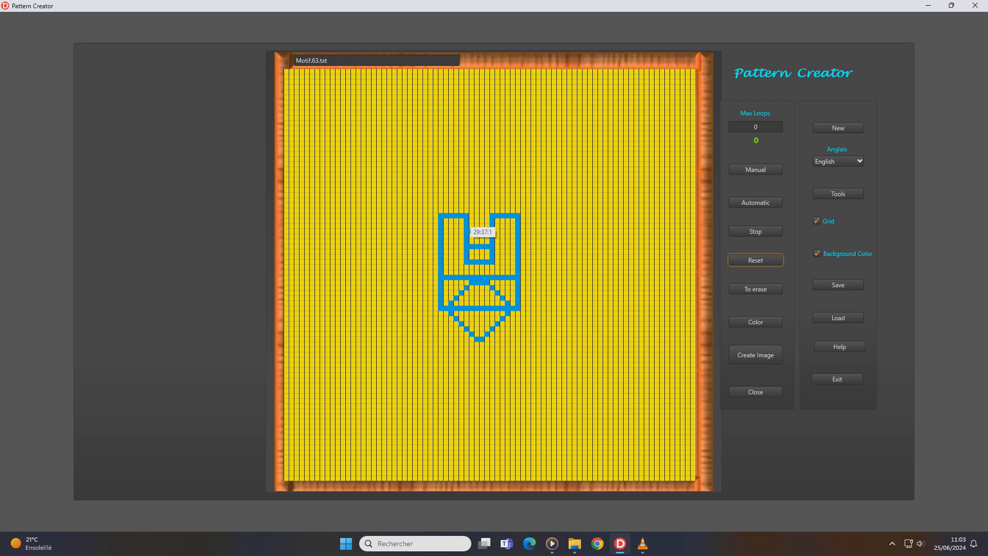
pyautogui.click(472, 216)
pyautogui.click(477, 216)
pyautogui.click(483, 216)
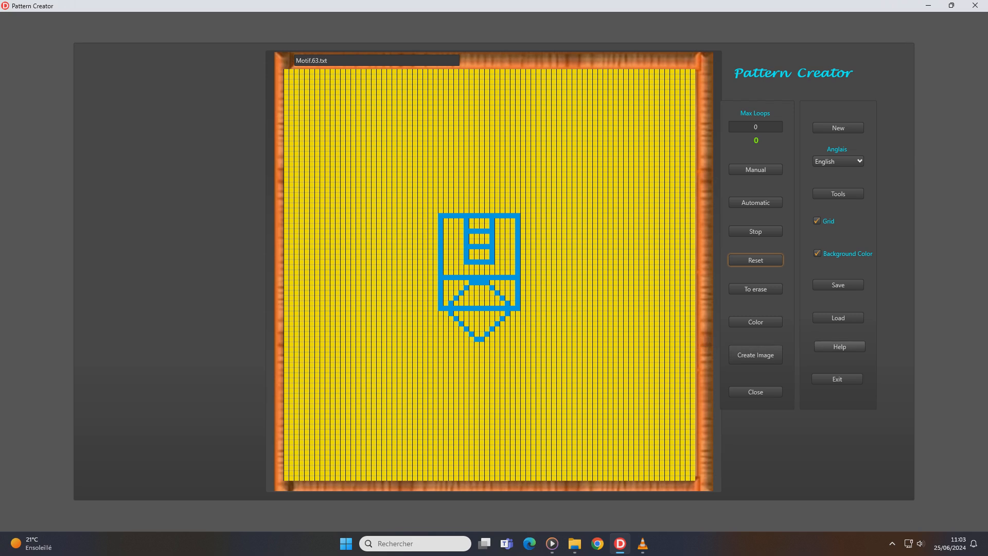
# Step: Review the pattern structure, save it as Motif.63.txt in the Motifs\Motifs_V6 folder, and close the structure view
pyautogui.click(838, 284)
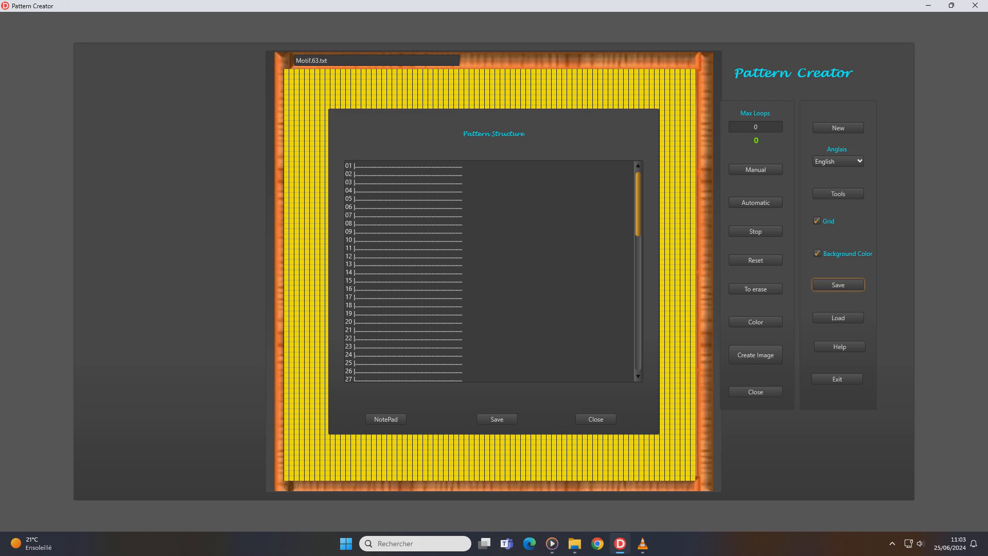
pyautogui.scroll(-11, 491, 271)
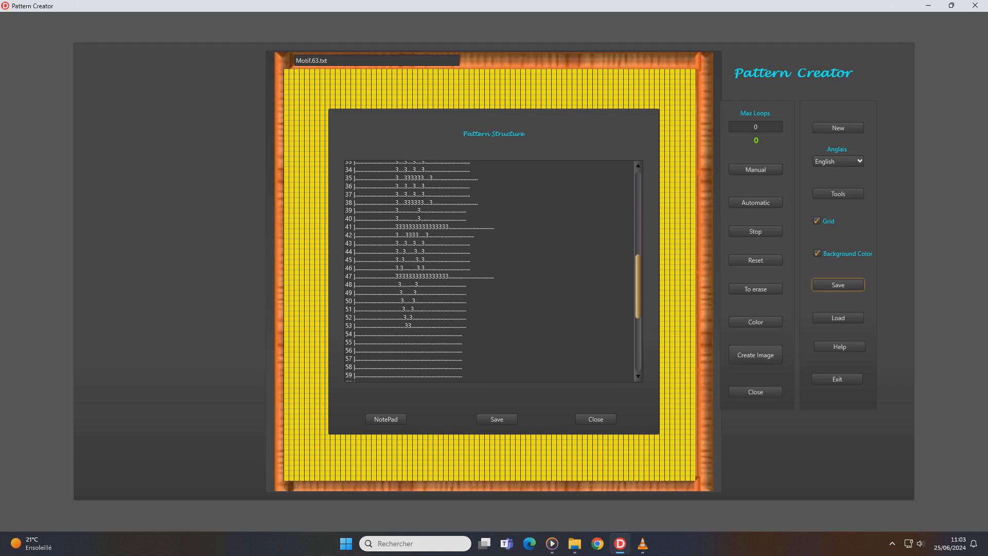
pyautogui.scroll(2, 491, 271)
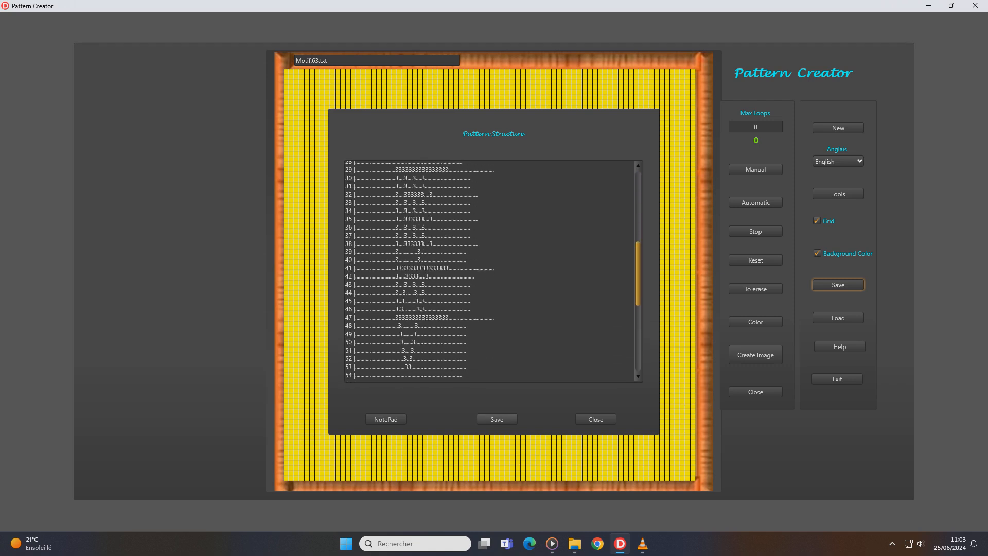
pyautogui.click(496, 419)
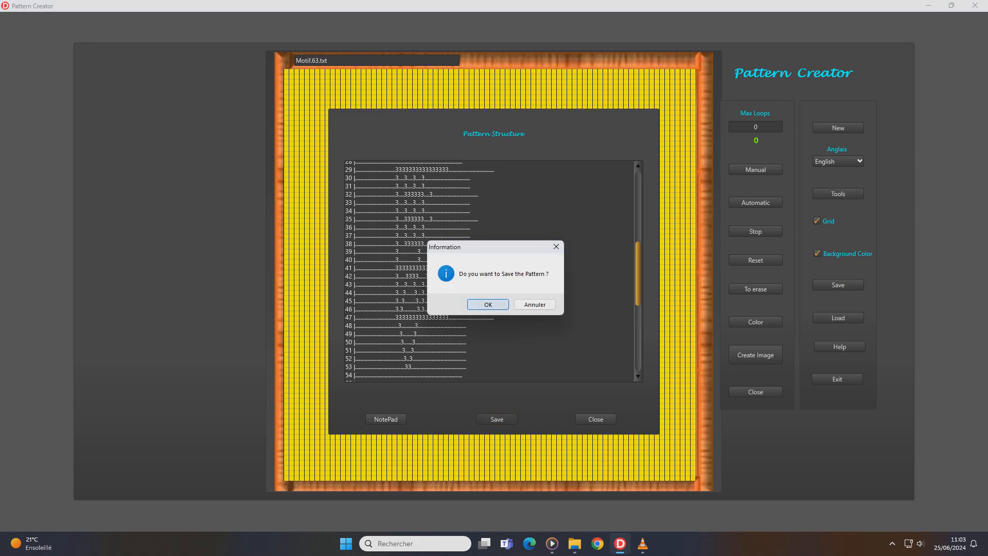
pyautogui.click(488, 304)
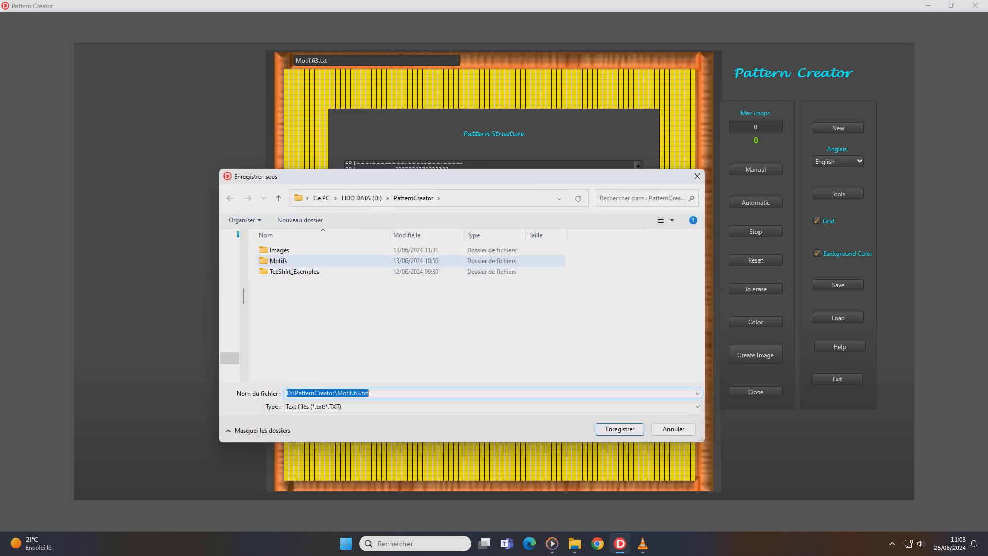
pyautogui.doubleClick(279, 260)
pyautogui.click(283, 304)
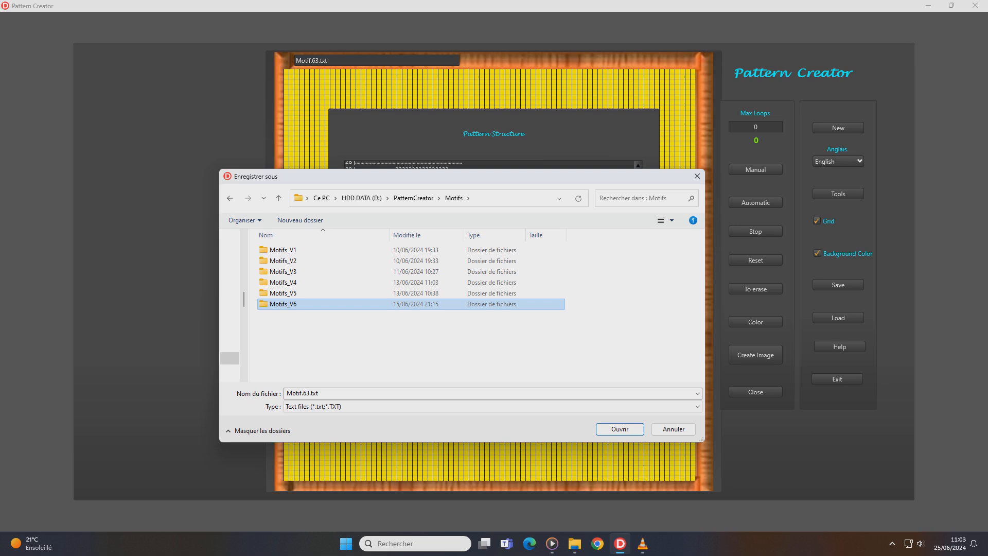
pyautogui.doubleClick(283, 304)
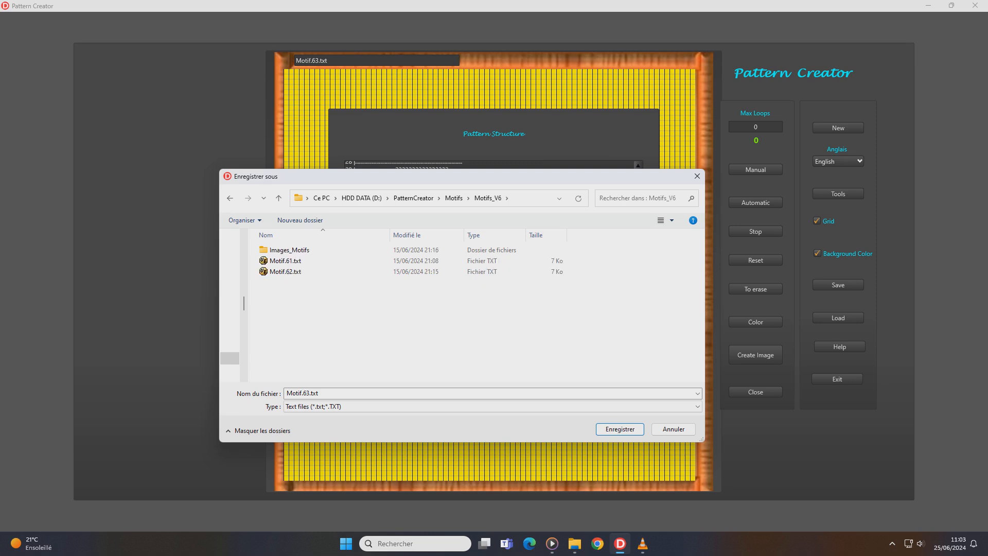
pyautogui.click(619, 429)
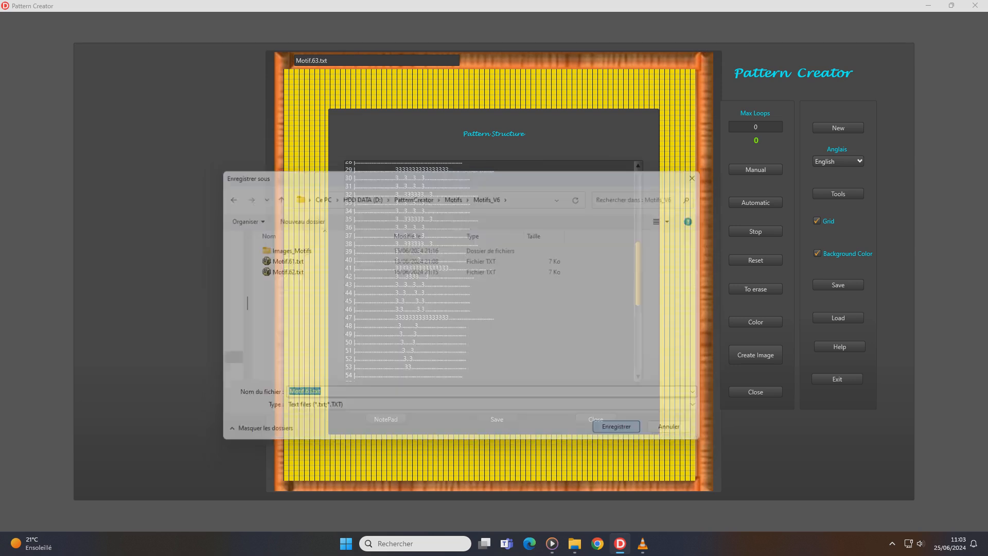
pyautogui.press('Return')
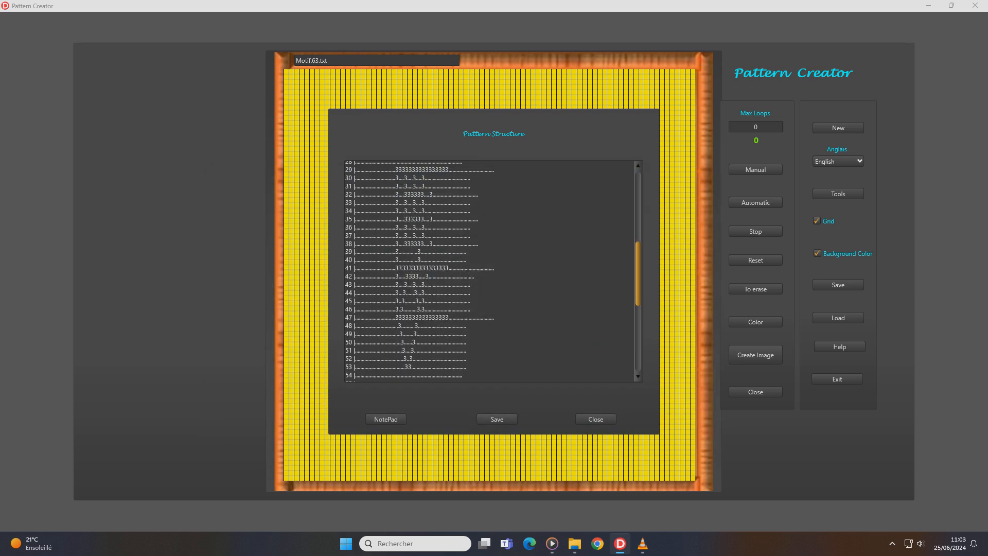
pyautogui.click(595, 419)
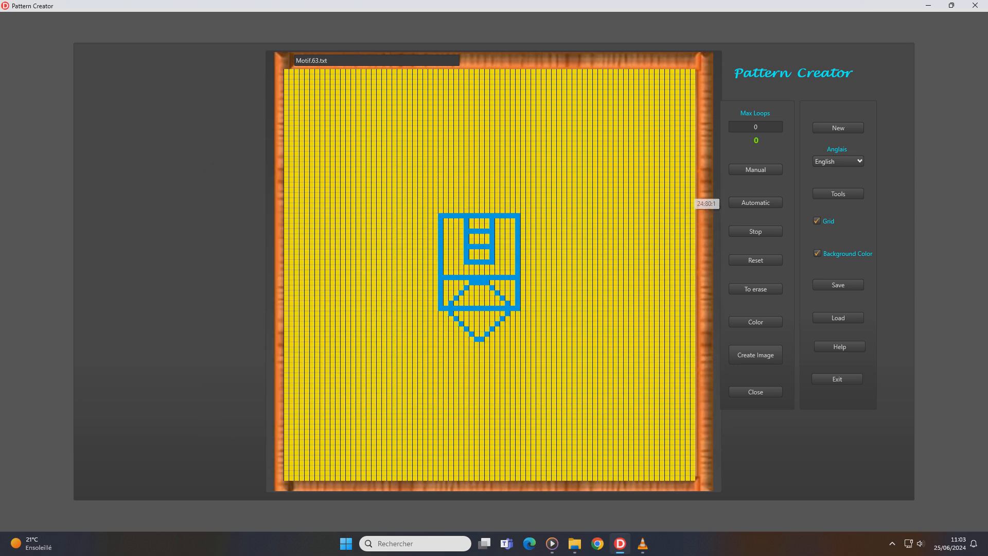
# Step: Advance the saved pattern eight generations in Manual mode
pyautogui.click(755, 169)
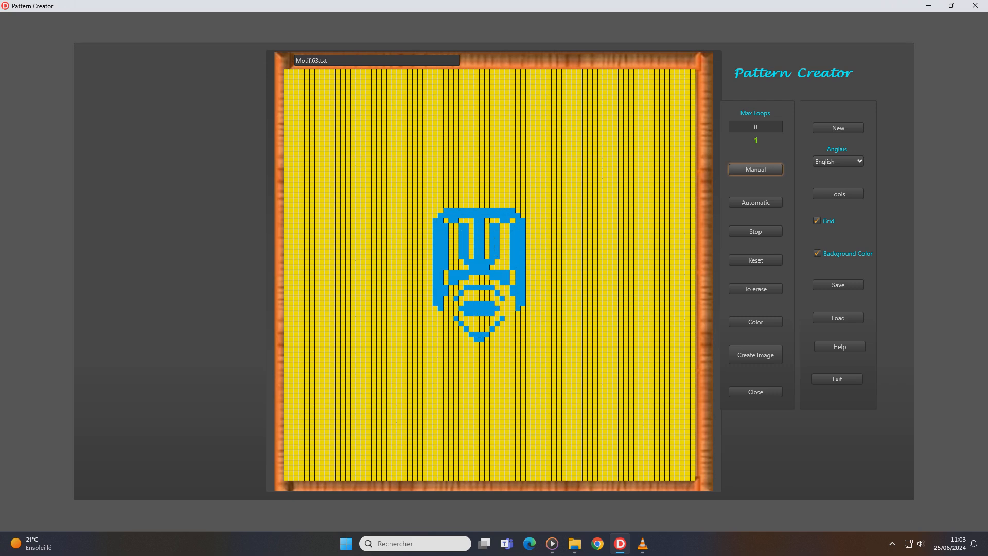
pyautogui.click(755, 170)
pyautogui.click(755, 169)
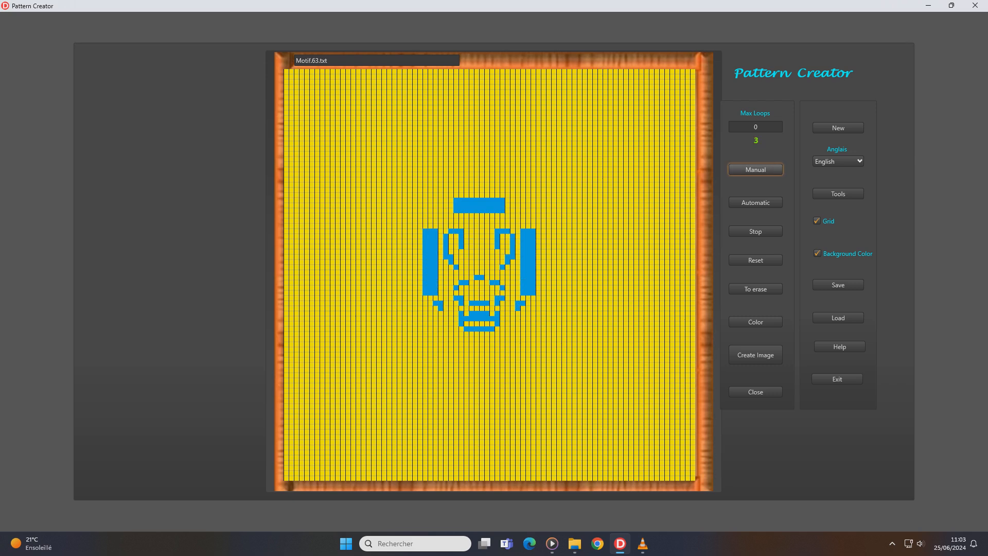
pyautogui.click(755, 170)
pyautogui.click(755, 169)
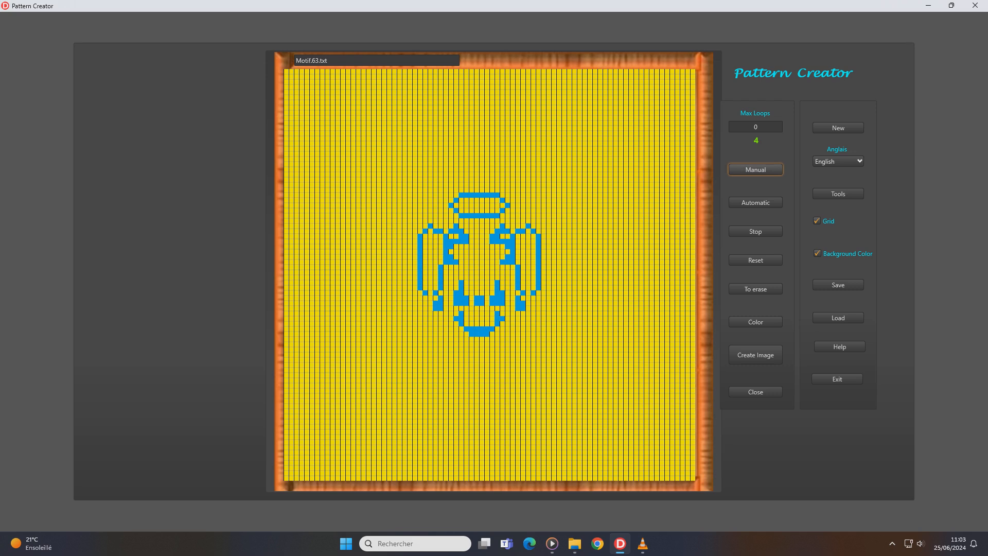
pyautogui.click(756, 169)
pyautogui.click(755, 169)
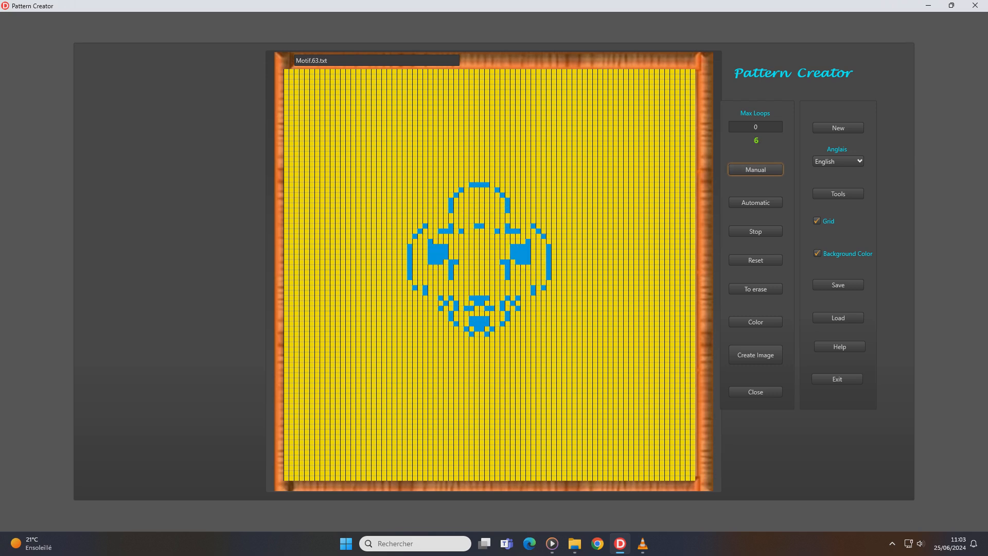
pyautogui.click(756, 170)
pyautogui.click(755, 170)
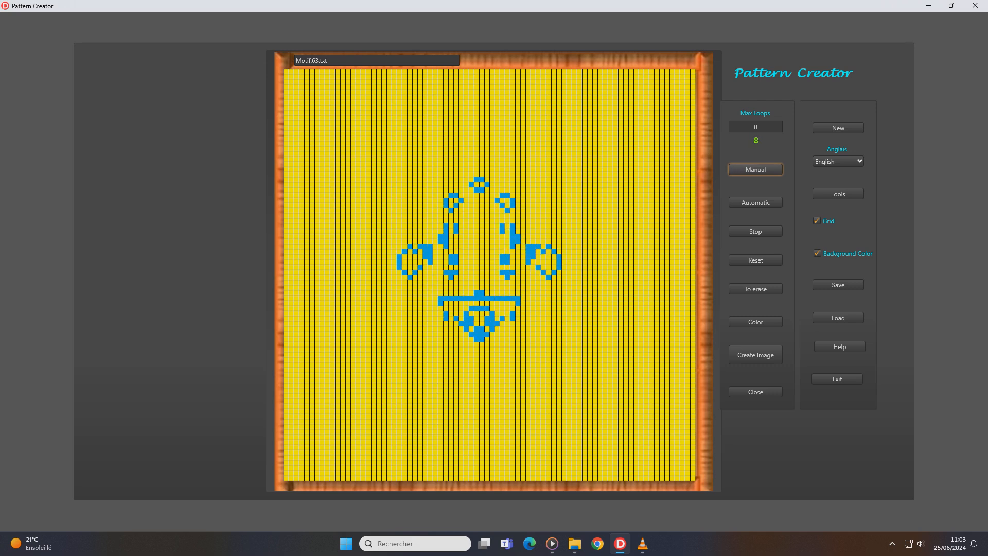
# Step: Continue the generations in Automatic mode, stop them, and restore the drawn pattern with Reset
pyautogui.click(756, 202)
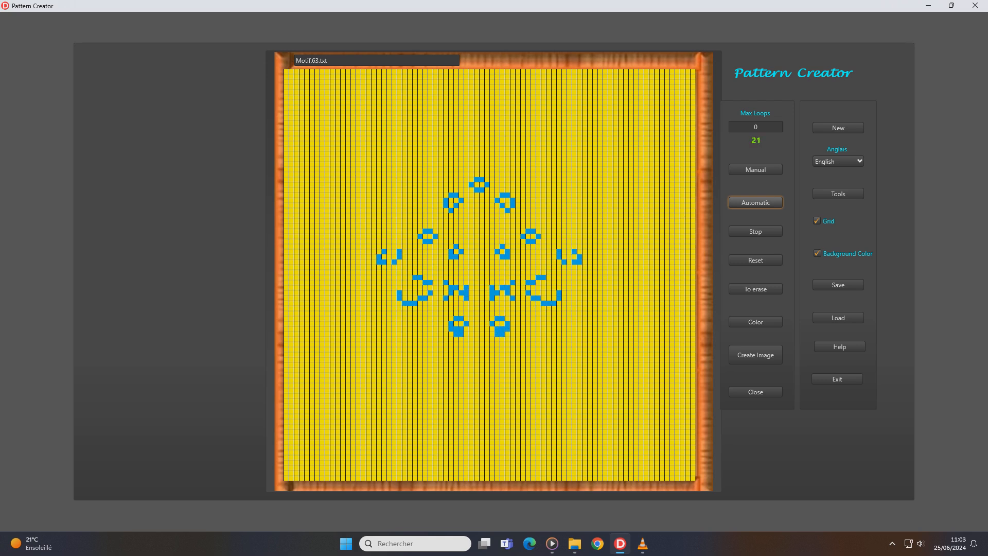
pyautogui.click(755, 231)
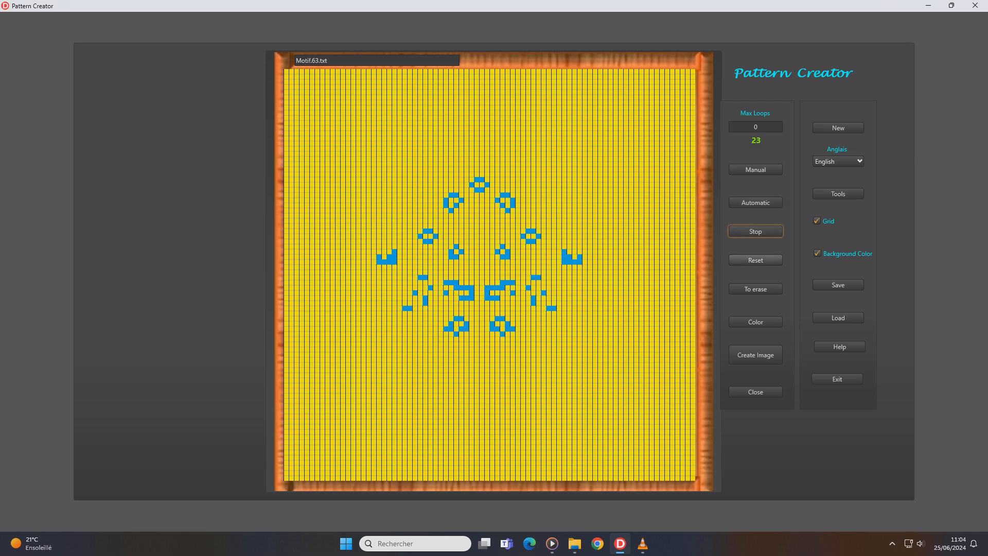
pyautogui.click(755, 260)
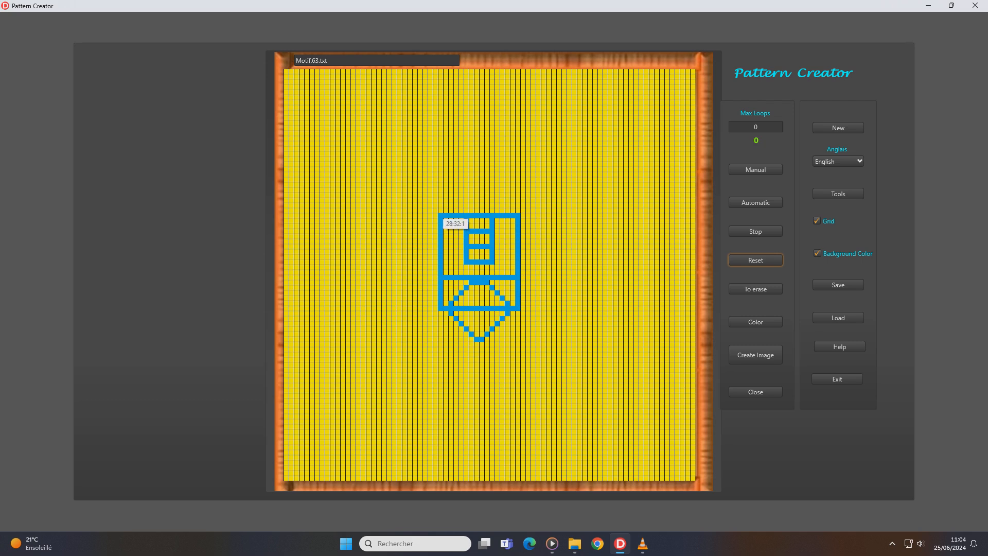
# Step: Draw a diagonal from row 28 up to row 24, rising inward from the rectangle's upper-left corner
pyautogui.click(446, 210)
pyautogui.click(451, 205)
pyautogui.click(456, 201)
pyautogui.click(461, 195)
pyautogui.click(466, 189)
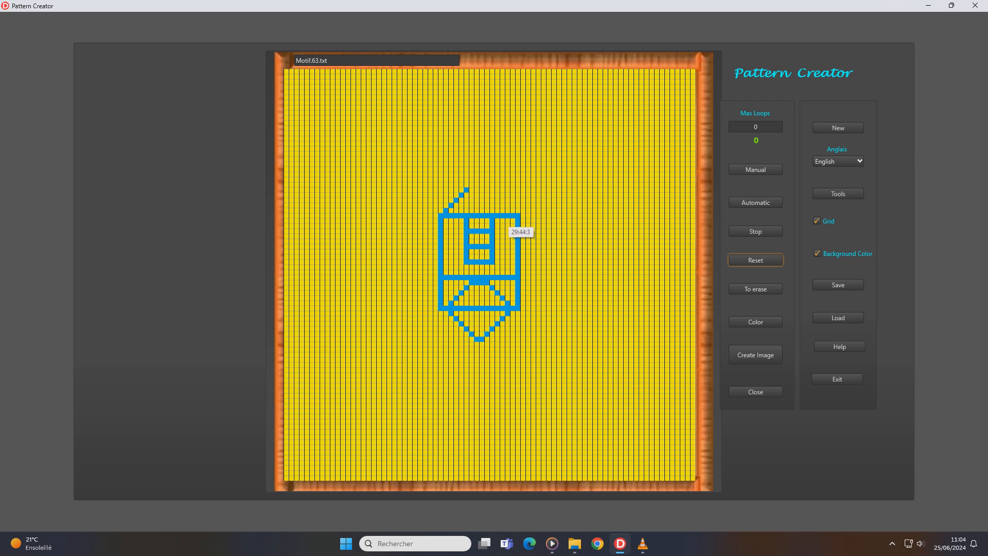
# Step: Draw the mirrored diagonal from the rectangle's upper-right corner up to row 23, and complete the roof with its tip on row 22
pyautogui.click(513, 210)
pyautogui.click(508, 205)
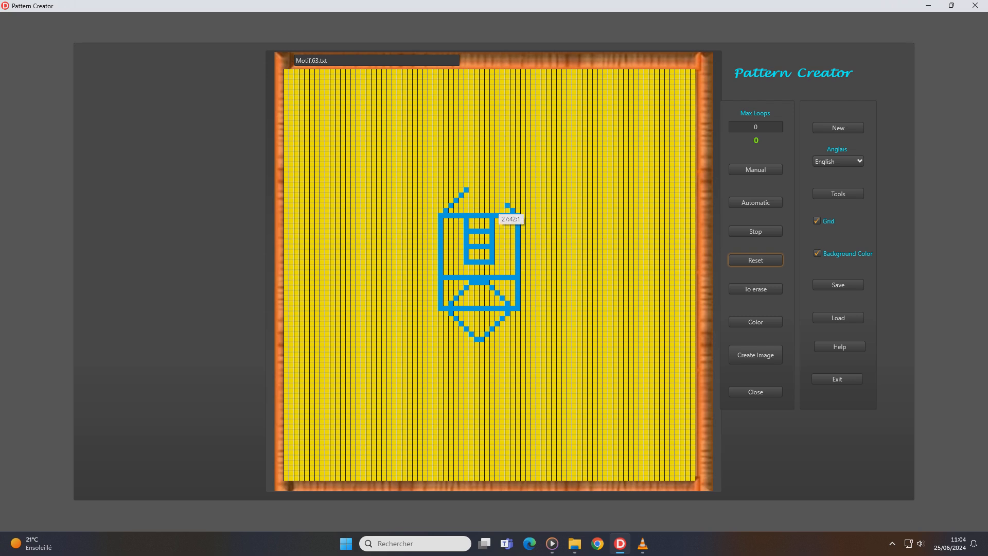
pyautogui.click(502, 200)
pyautogui.click(497, 195)
pyautogui.click(492, 190)
pyautogui.click(487, 185)
pyautogui.click(471, 185)
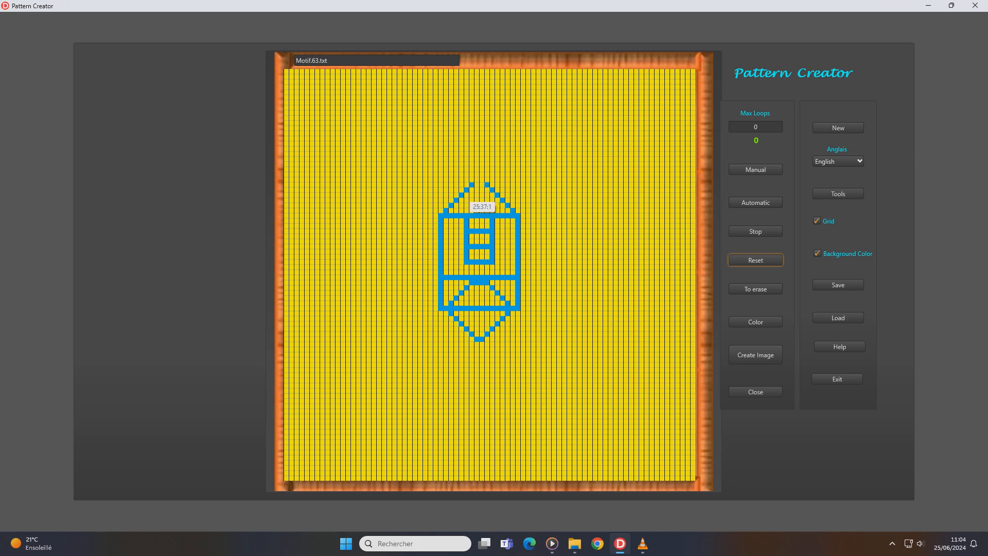
pyautogui.click(477, 179)
pyautogui.click(482, 179)
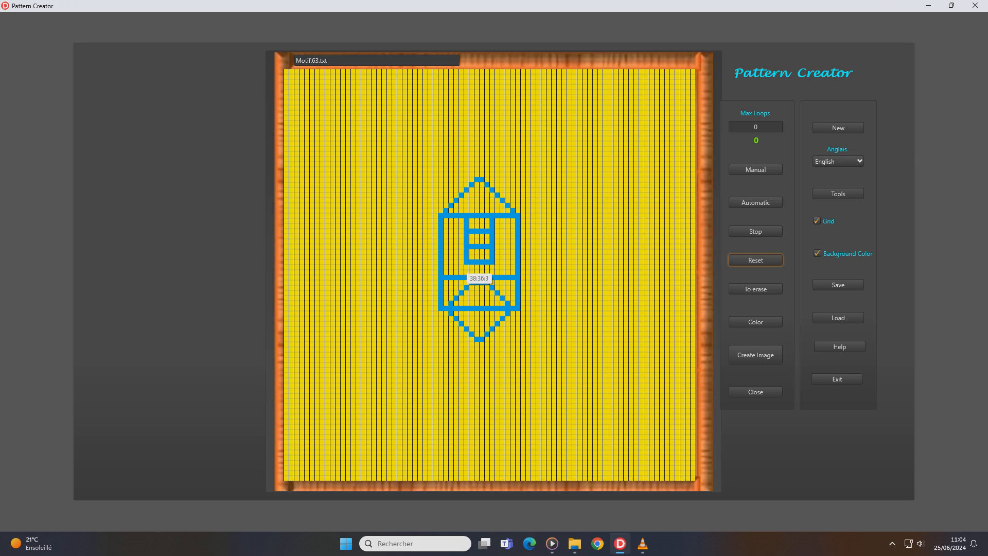
# Step: Erase the lowest rung on row 38 and the left inner upright's cell on row 37
pyautogui.click(467, 257)
pyautogui.click(471, 262)
pyautogui.click(481, 262)
pyautogui.click(487, 262)
pyautogui.click(492, 262)
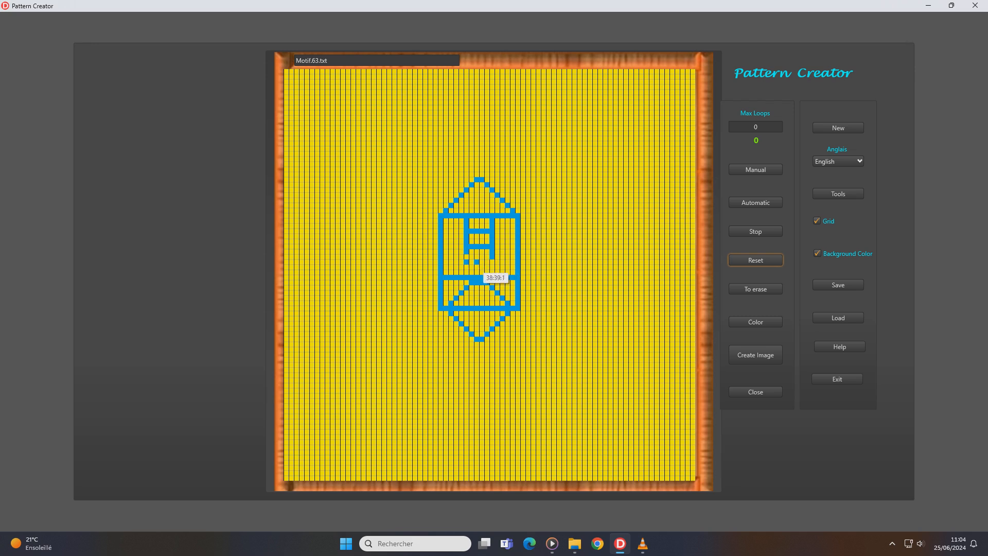
pyautogui.click(476, 262)
pyautogui.click(467, 262)
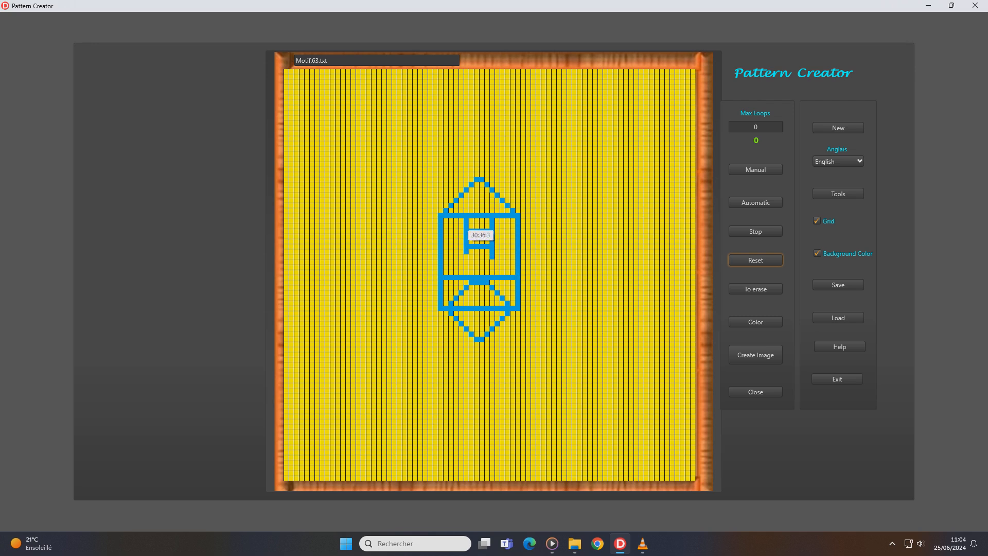
# Step: Erase the remaining cells of the left inner upright below the rectangle's upper edge
pyautogui.click(467, 221)
pyautogui.click(467, 226)
pyautogui.click(467, 236)
pyautogui.click(467, 247)
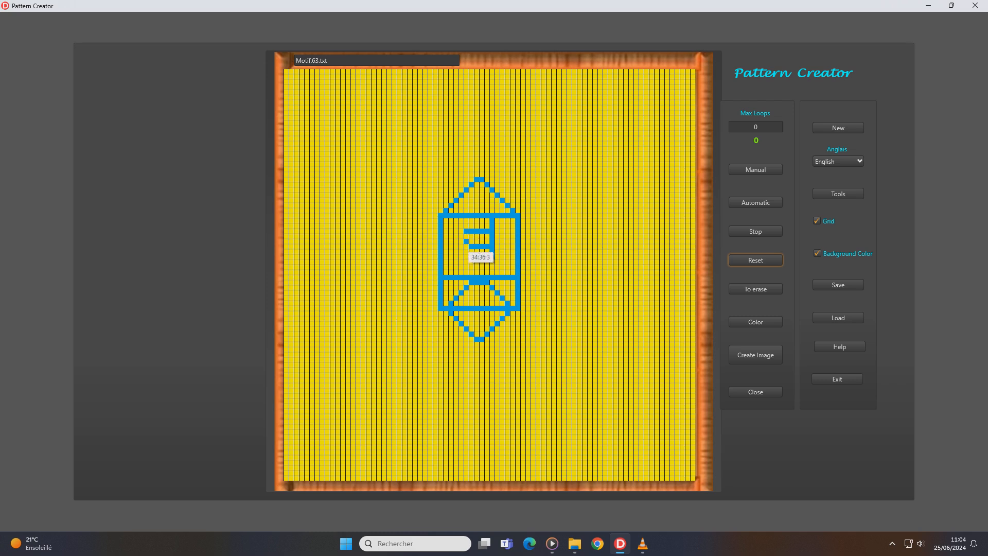
pyautogui.click(466, 241)
pyautogui.click(467, 232)
# Step: Erase the rung on row 32 inside the rectangle
pyautogui.click(471, 232)
pyautogui.click(477, 232)
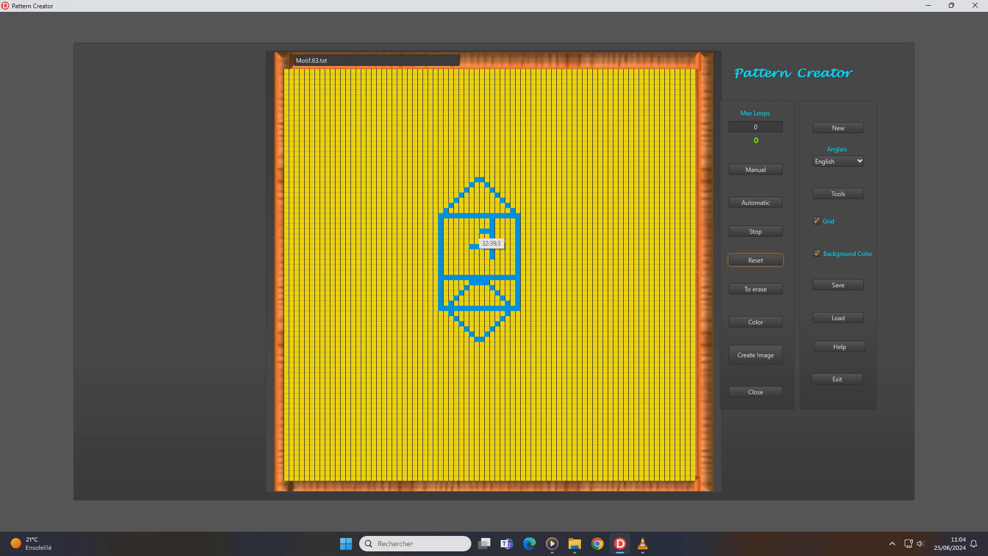
pyautogui.click(483, 232)
pyautogui.click(486, 231)
# Step: Erase the right inner upright below row 29, and clear the stray cells beside its lower end
pyautogui.click(492, 221)
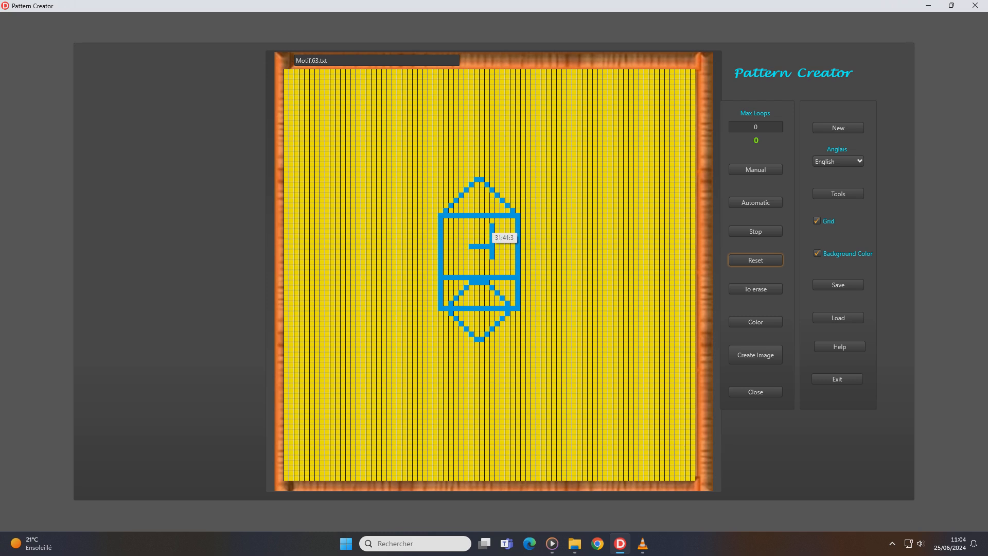
pyautogui.click(493, 226)
pyautogui.click(492, 232)
pyautogui.click(492, 236)
pyautogui.click(493, 247)
pyautogui.click(497, 251)
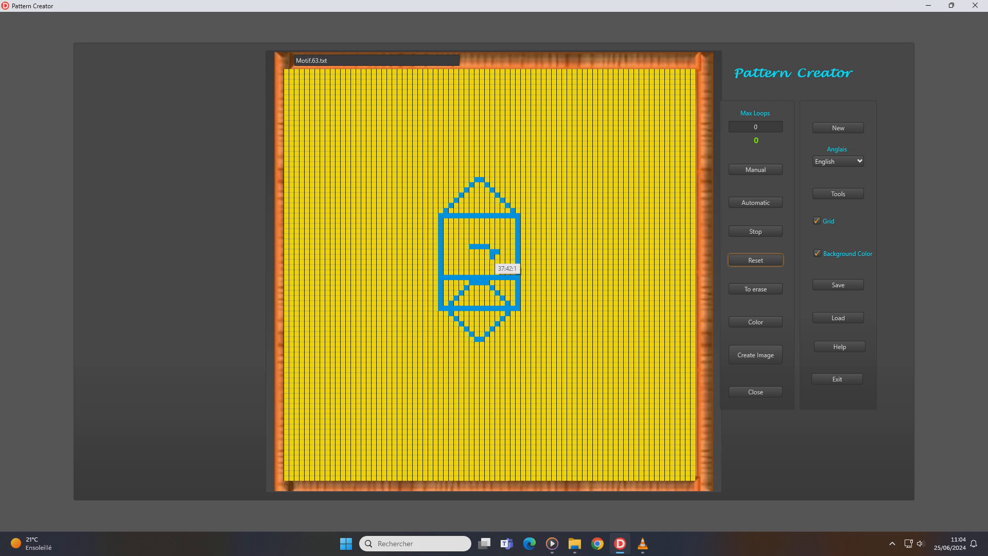
pyautogui.click(497, 256)
pyautogui.click(493, 256)
pyautogui.click(497, 256)
pyautogui.click(497, 251)
pyautogui.click(493, 251)
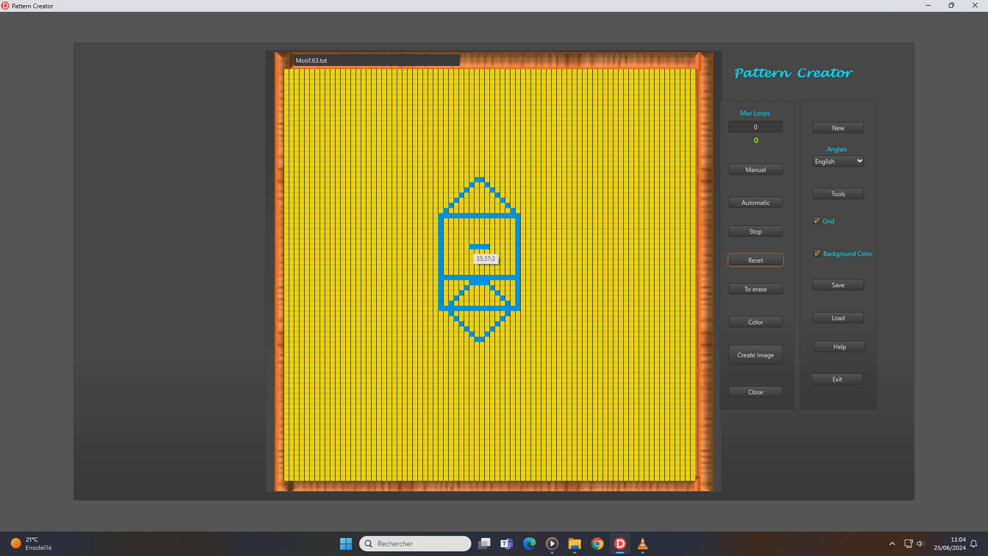
# Step: Erase the short horizontal bar on row 35 inside the rectangle
pyautogui.click(471, 247)
pyautogui.click(477, 246)
pyautogui.click(483, 246)
pyautogui.click(488, 247)
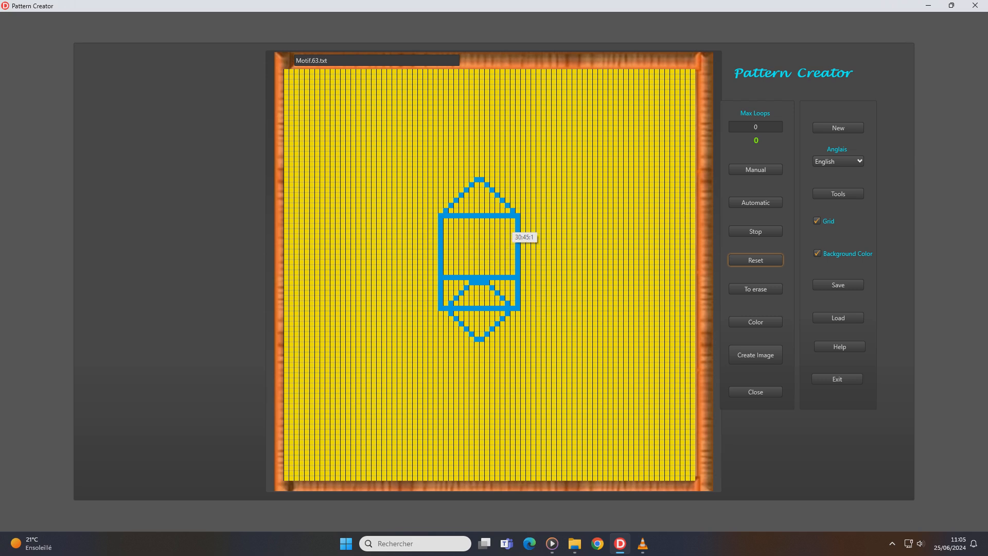
# Step: Draw a diagonal line of cells from the rectangle's upper-left inner corner down to row 35, near the centre
pyautogui.click(445, 220)
pyautogui.click(451, 226)
pyautogui.click(456, 232)
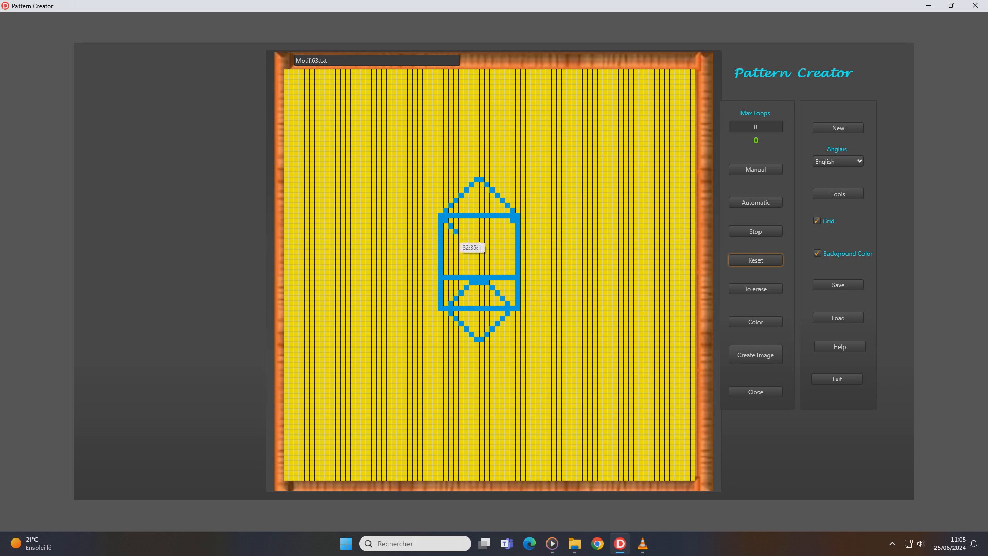
pyautogui.click(462, 236)
pyautogui.click(468, 242)
pyautogui.click(471, 247)
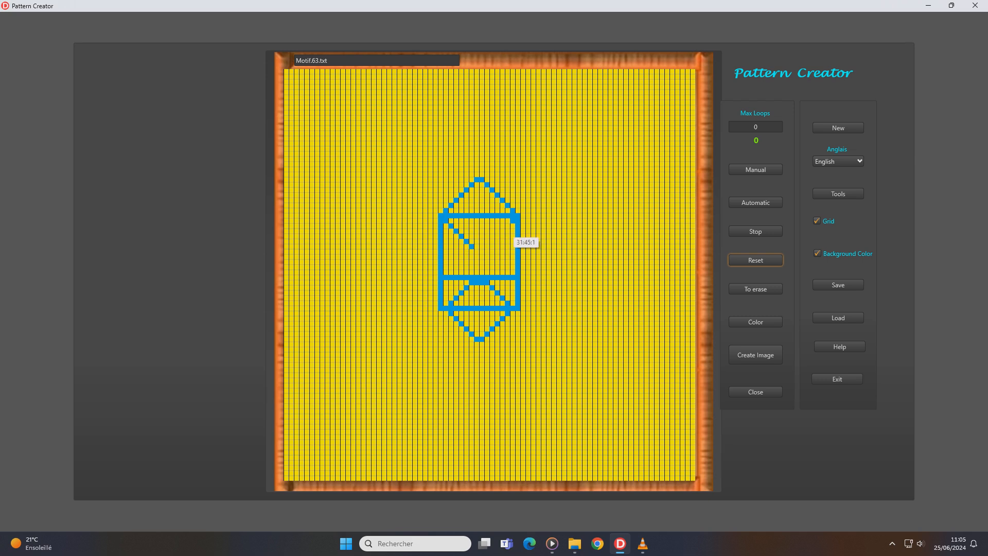
# Step: Draw the mirrored diagonal from the rectangle's upper-right inner corner down to row 35
pyautogui.click(508, 225)
pyautogui.click(502, 231)
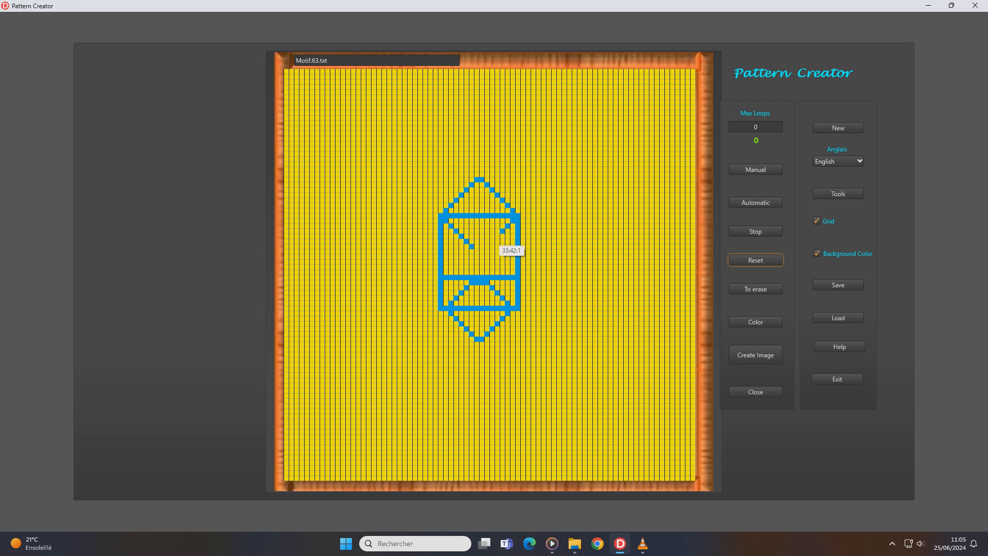
pyautogui.click(497, 237)
pyautogui.click(492, 241)
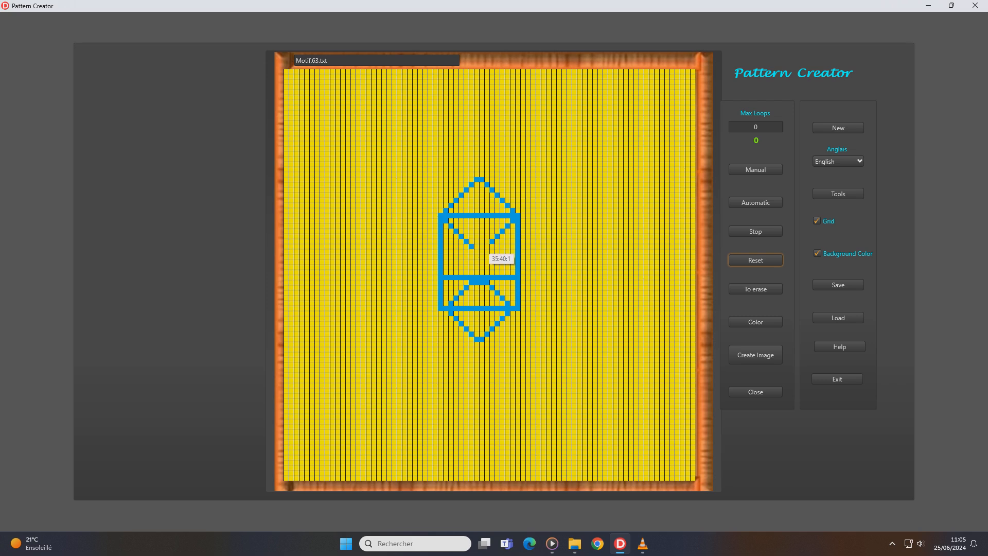
pyautogui.click(487, 247)
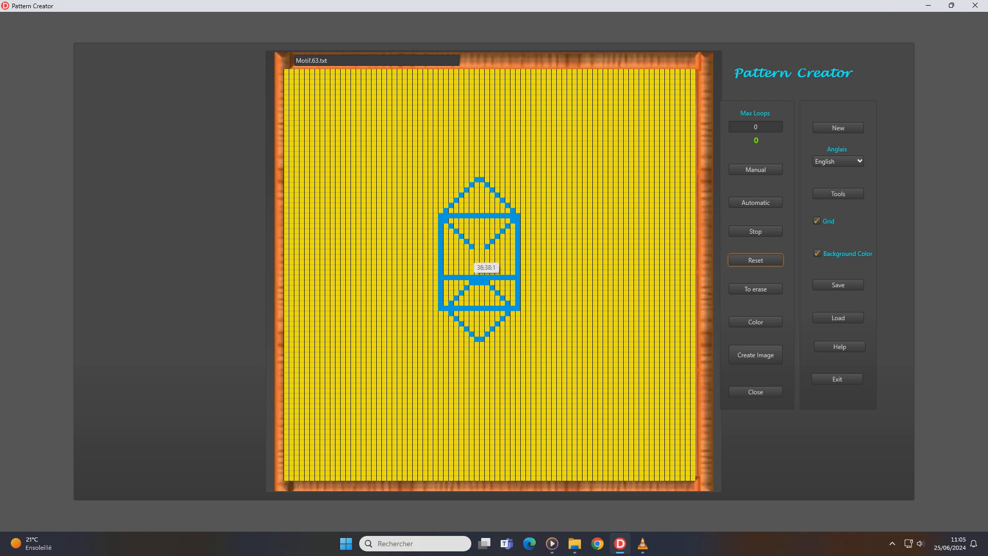
# Step: Join both diagonals with a two-cell tip on row 36, and clear the middle of the thickened bar on row 42
pyautogui.click(477, 252)
pyautogui.click(483, 252)
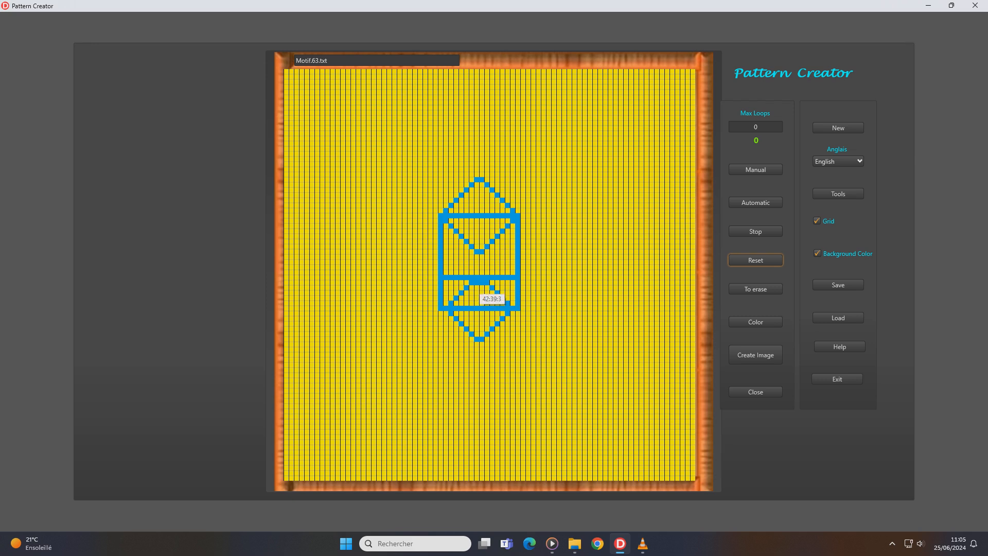
pyautogui.click(483, 282)
# Step: Advance the motif manually by five generations to examine the resulting patterns
pyautogui.click(756, 169)
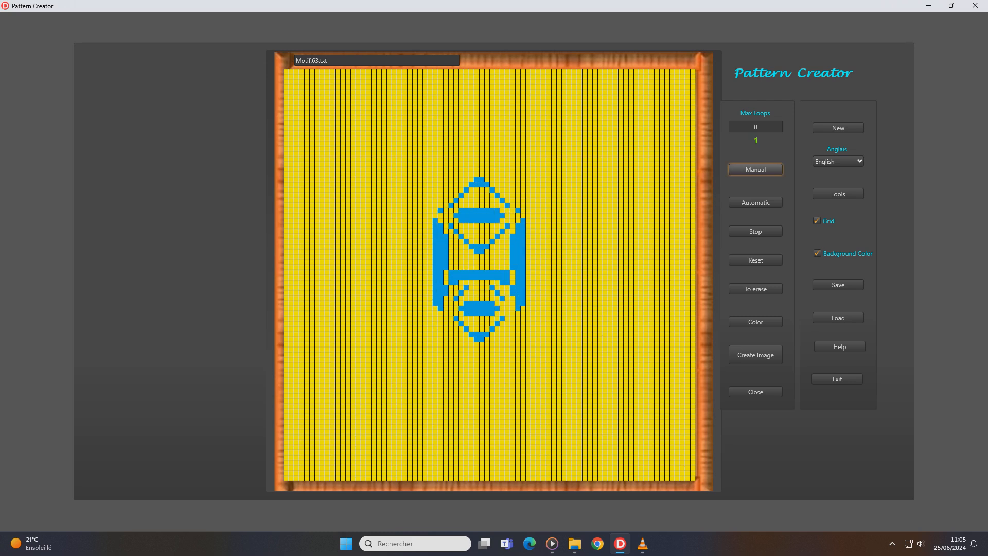
pyautogui.click(755, 169)
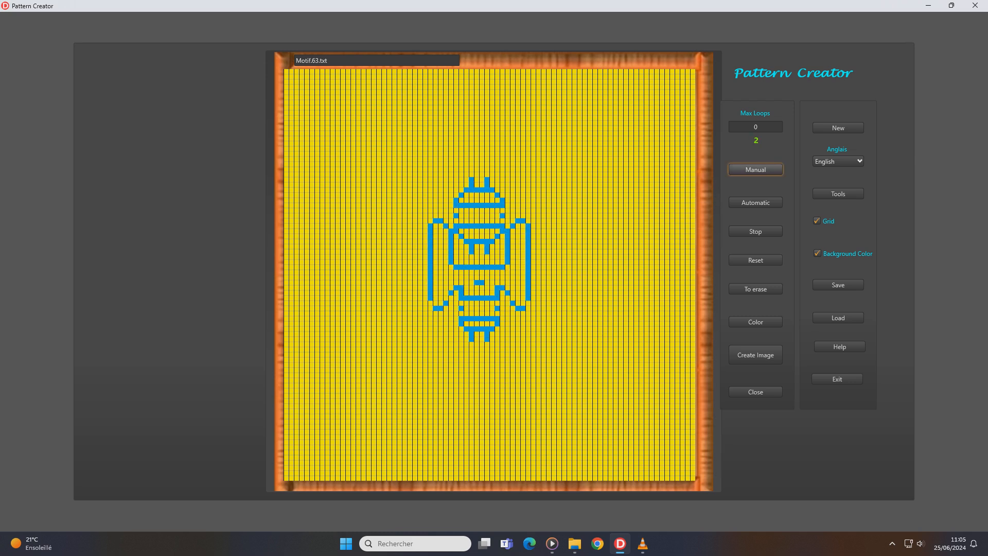
pyautogui.click(755, 169)
pyautogui.click(755, 169)
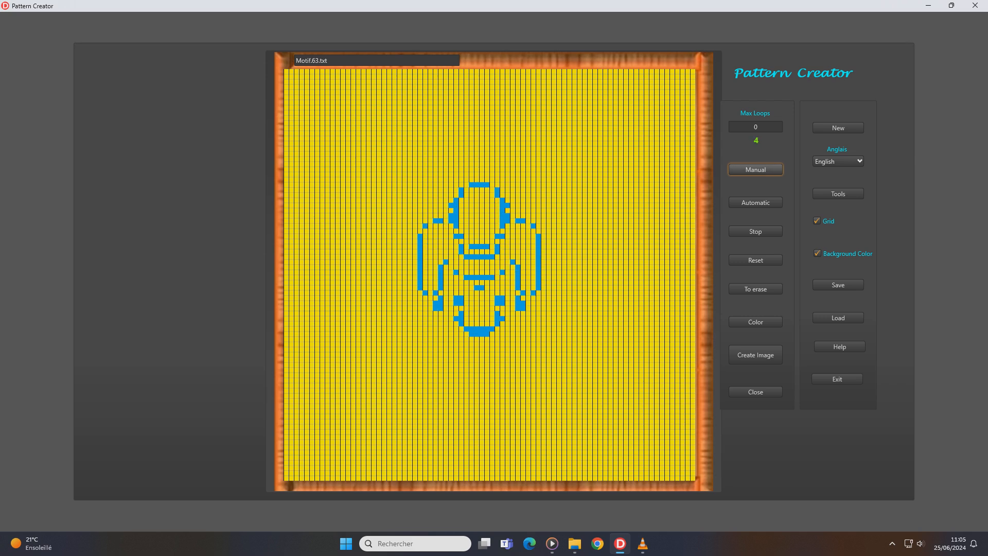
pyautogui.click(756, 169)
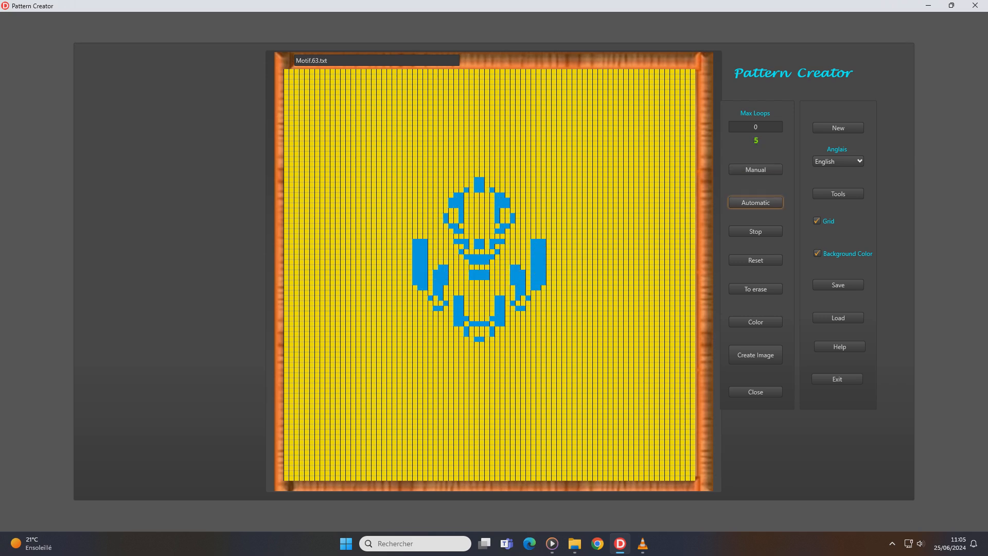
# Step: Run the generations automatically for a while, stop them, and reset to the original motif
pyautogui.click(755, 202)
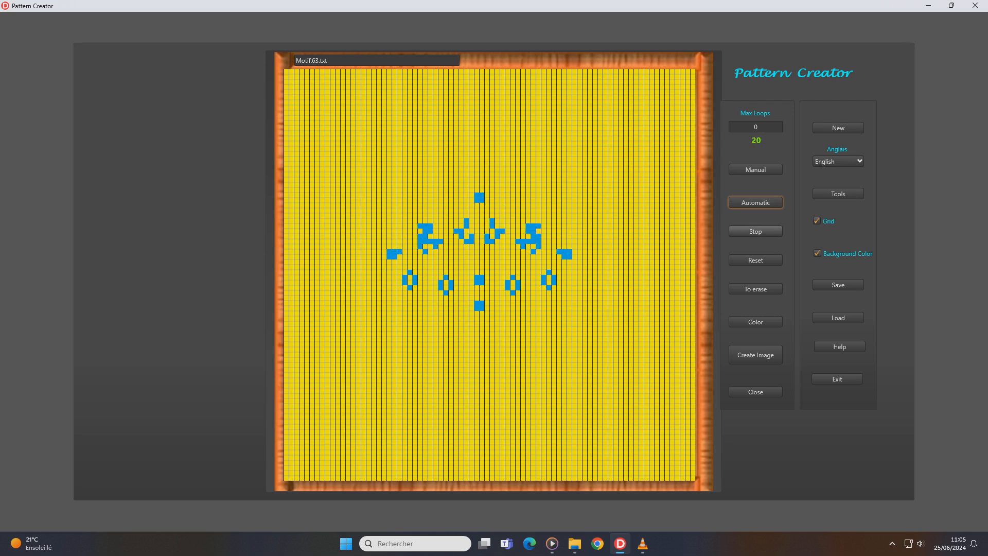
pyautogui.click(755, 231)
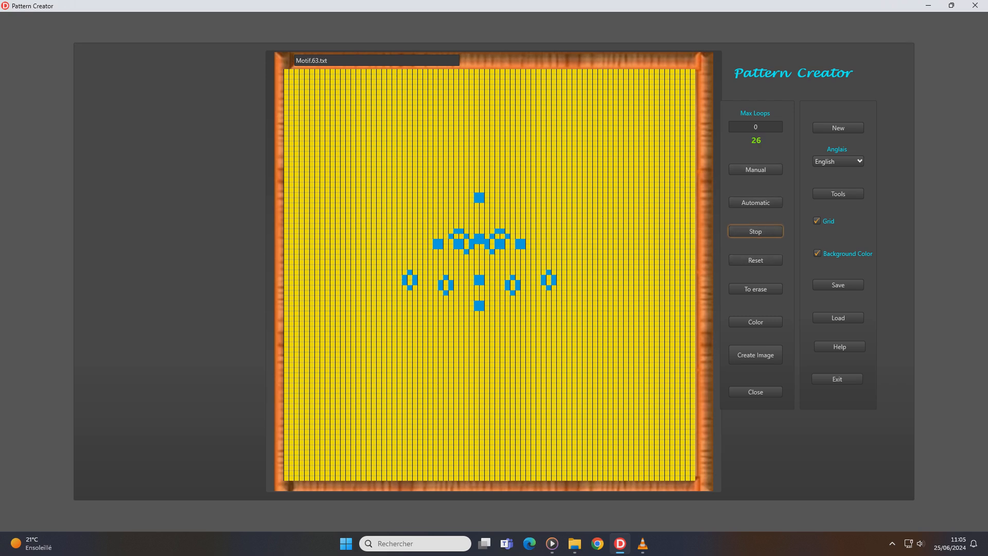
pyautogui.click(755, 260)
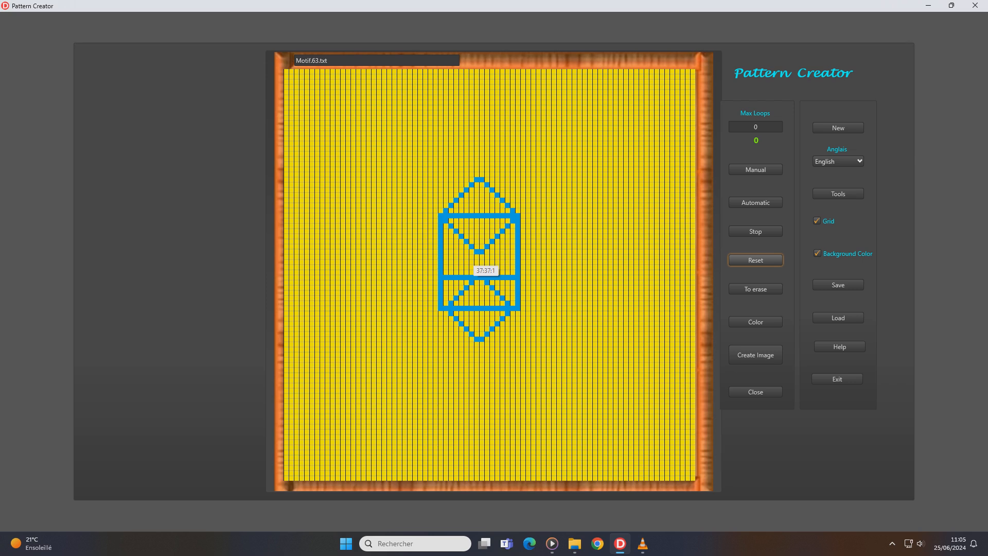
# Step: Draw two diagonals spreading from the row 36 tip down to row 40, completing an X inside the rectangle
pyautogui.click(471, 257)
pyautogui.click(466, 261)
pyautogui.click(462, 268)
pyautogui.click(455, 271)
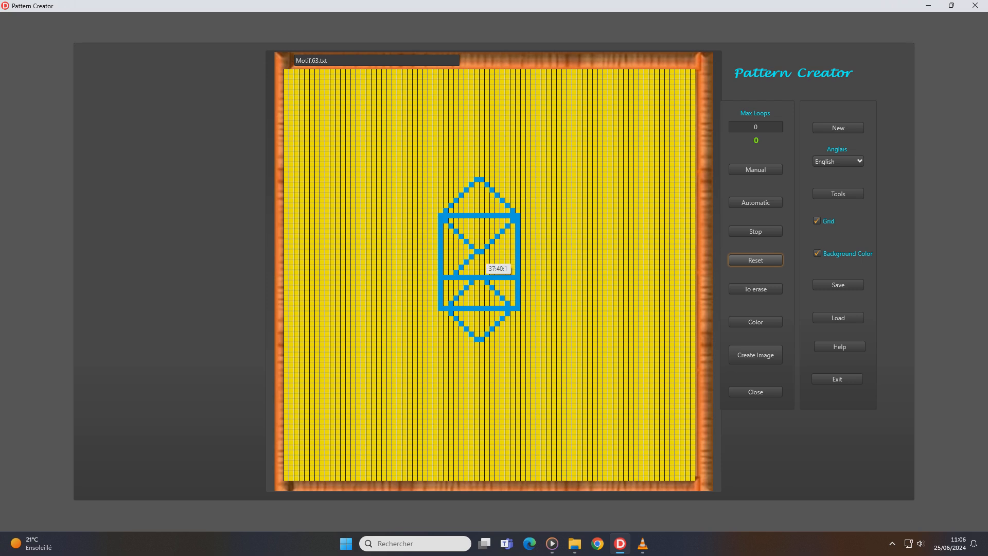
pyautogui.click(487, 257)
pyautogui.click(491, 262)
pyautogui.click(497, 267)
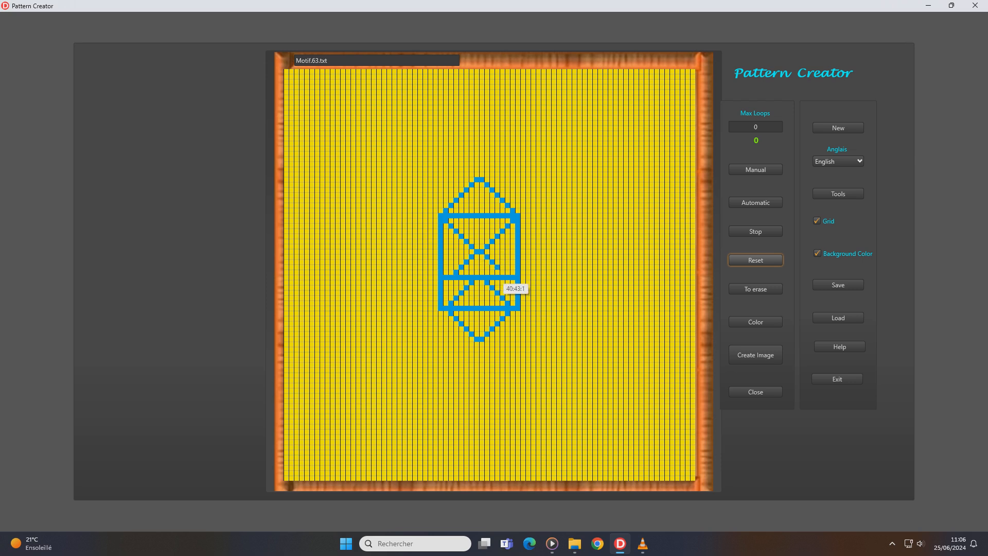
pyautogui.click(502, 272)
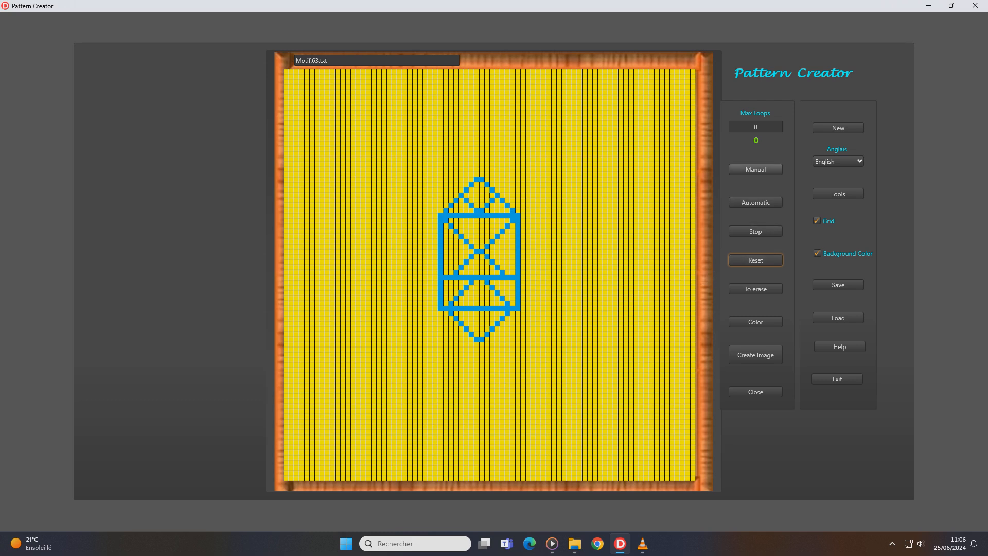
# Step: Preview the modified motif through three manual generations and reset it to the original drawing
pyautogui.click(755, 170)
pyautogui.click(756, 169)
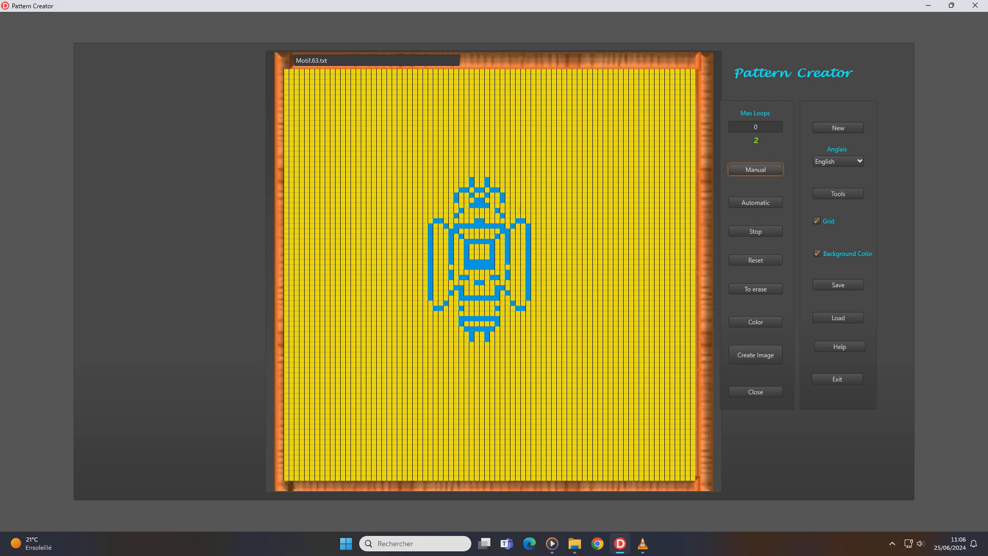
pyautogui.click(756, 169)
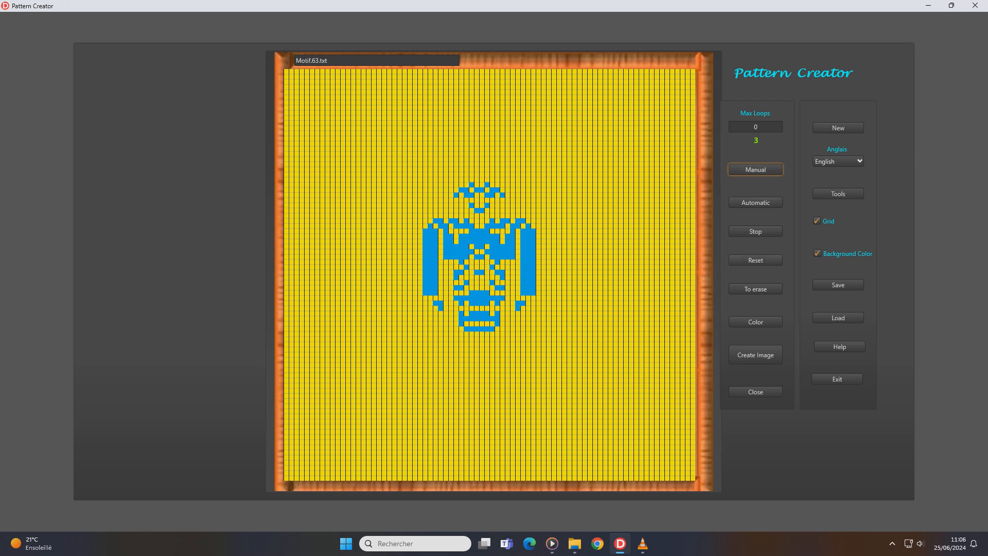
pyautogui.click(755, 259)
# Step: Start saving the pattern structure and browse to the Motifs\Motifs_V6 folder
pyautogui.click(839, 285)
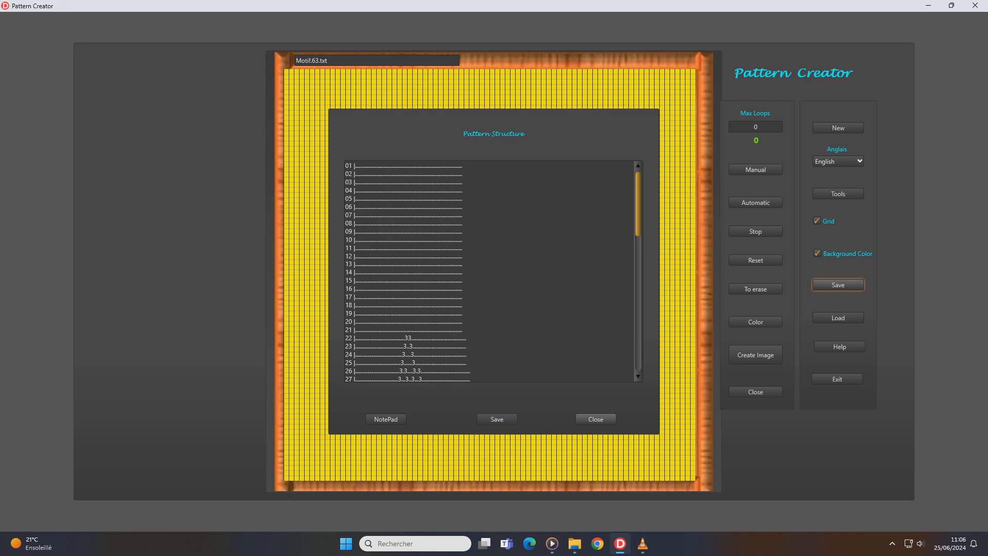
pyautogui.click(498, 419)
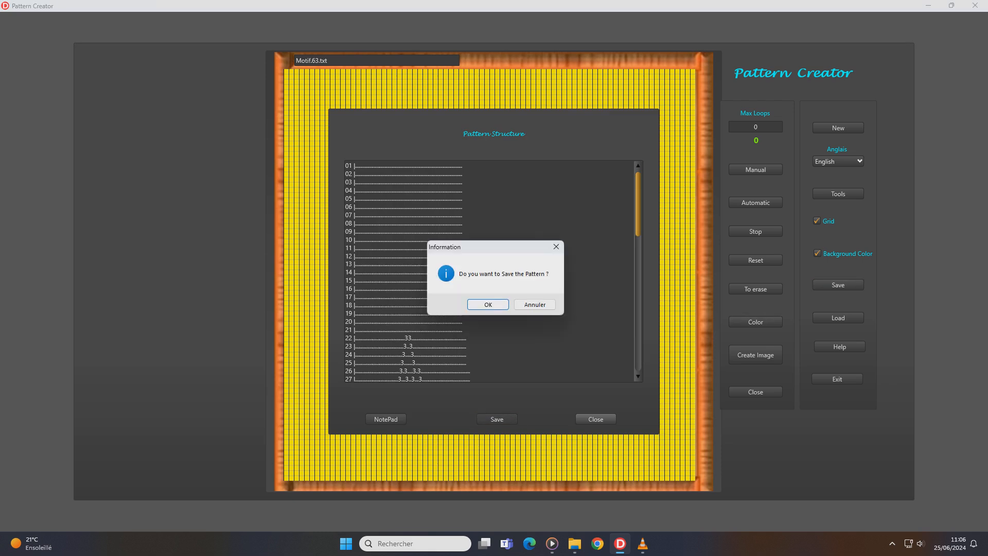
pyautogui.press('Return')
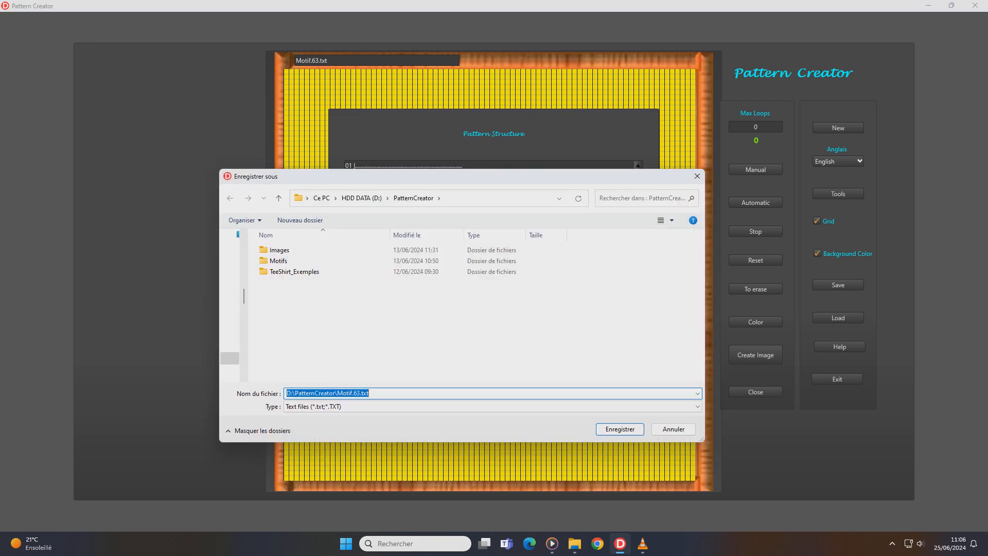
pyautogui.click(279, 261)
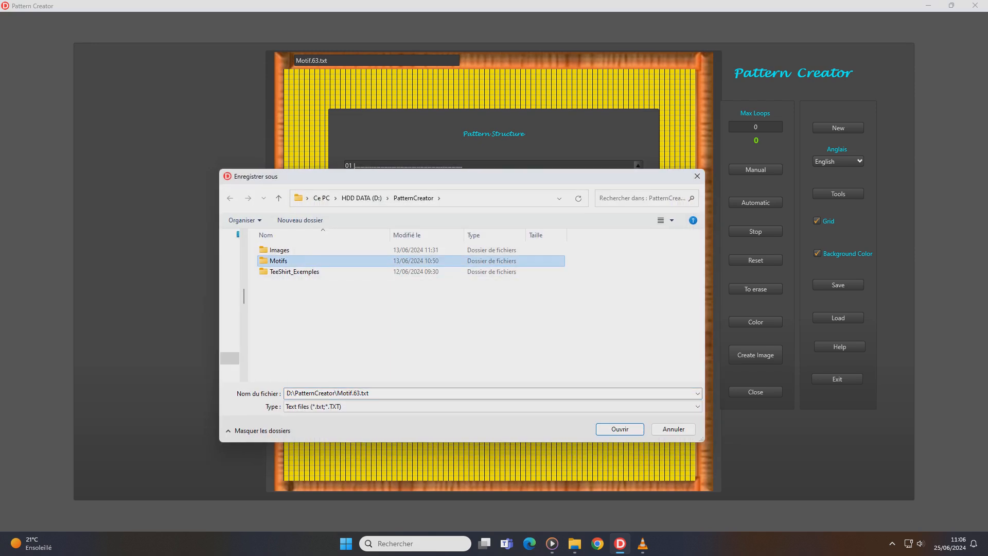
pyautogui.doubleClick(279, 261)
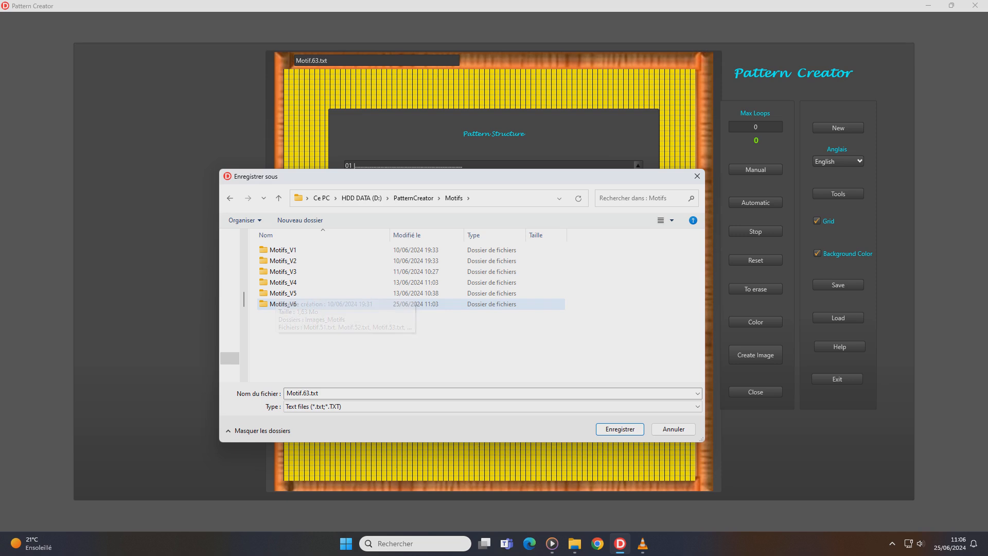
pyautogui.click(279, 304)
pyautogui.doubleClick(278, 304)
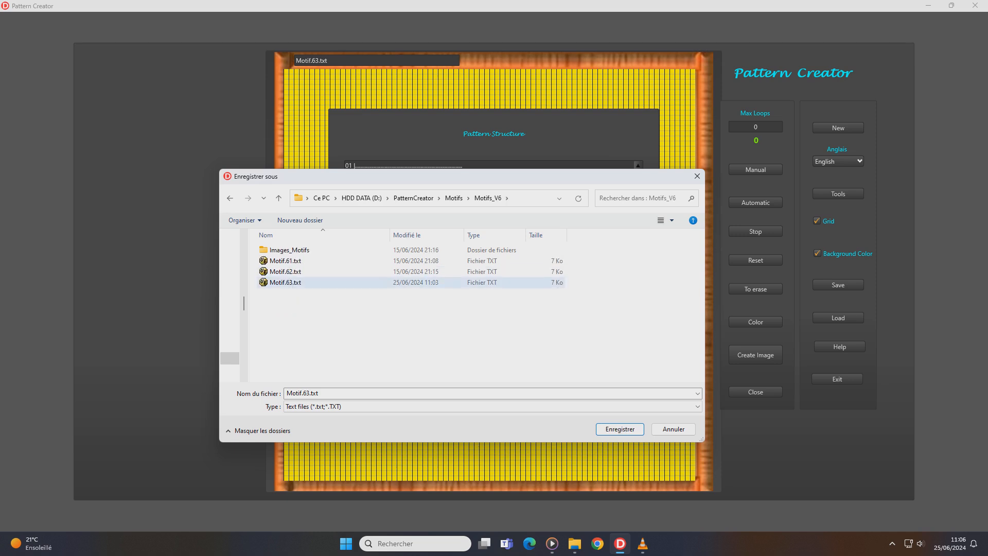
# Step: Save the pattern over the existing Motif.63.txt and close the pattern structure view
pyautogui.click(285, 283)
pyautogui.click(633, 429)
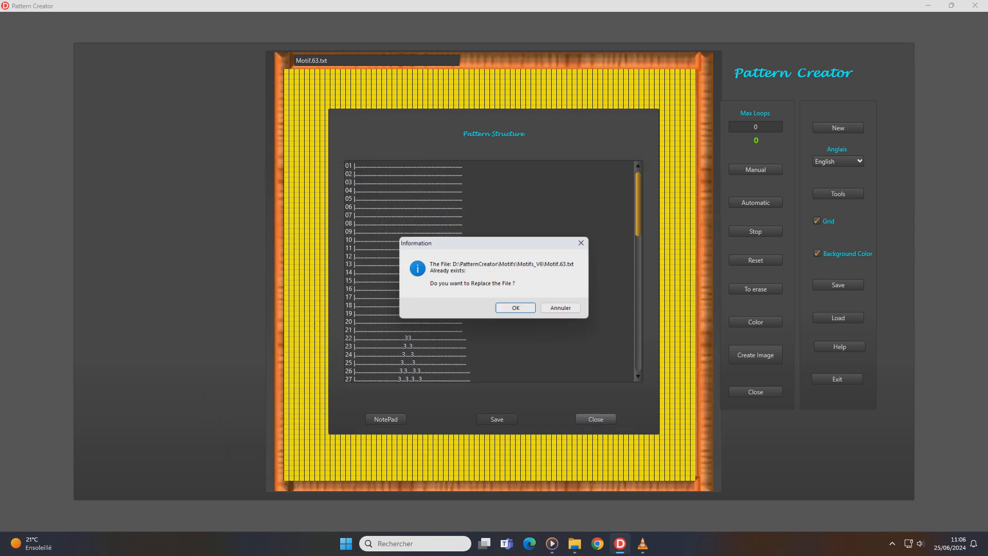
pyautogui.press('Return')
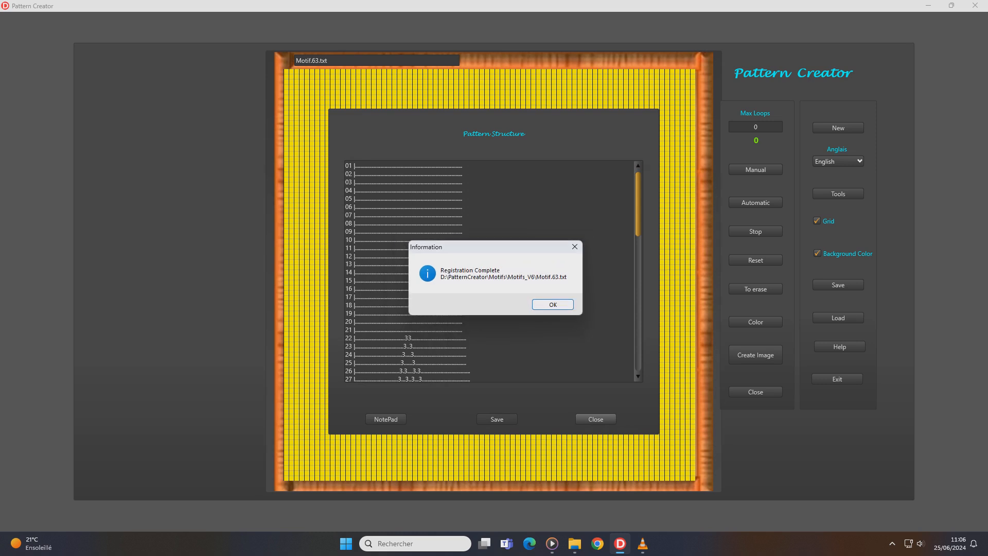
pyautogui.press('Return')
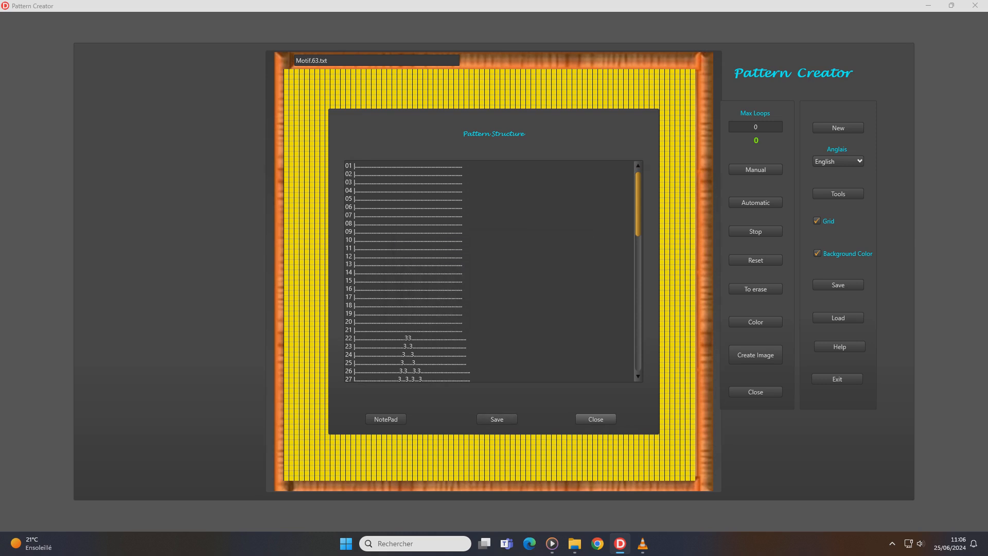
pyautogui.click(595, 419)
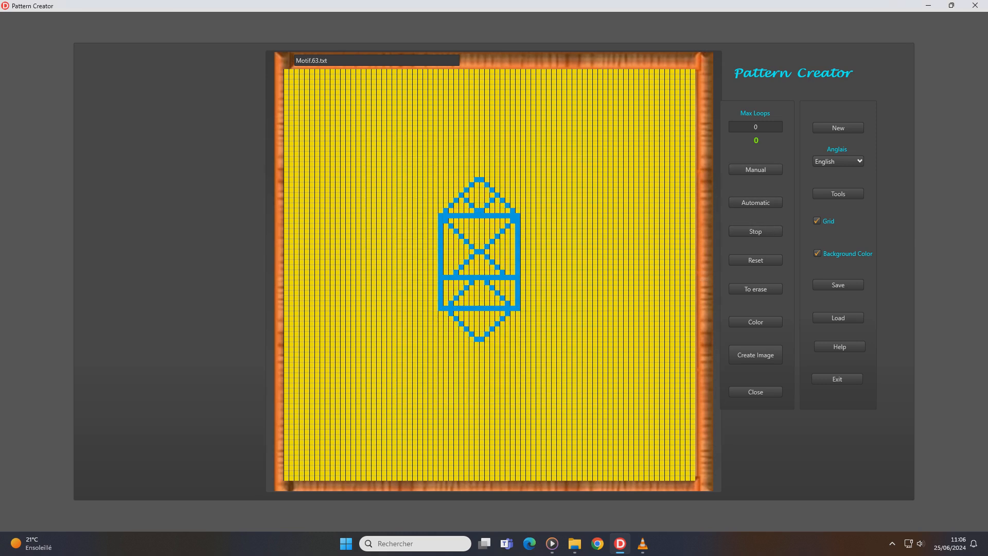
# Step: Generate the pattern automatically with a maximum of 3 loops and create its image with a cell size of 30
pyautogui.doubleClick(755, 128)
pyautogui.click(756, 202)
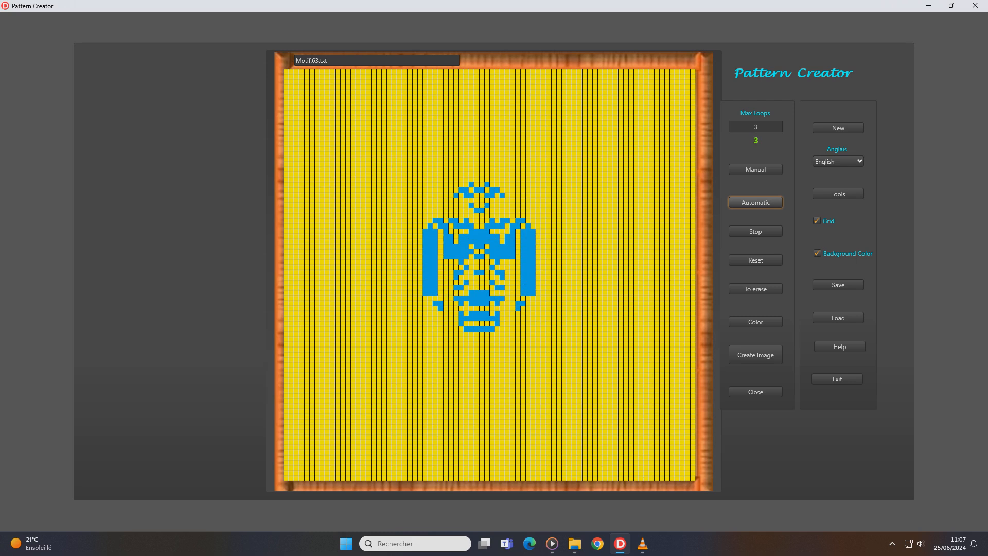
pyautogui.click(755, 354)
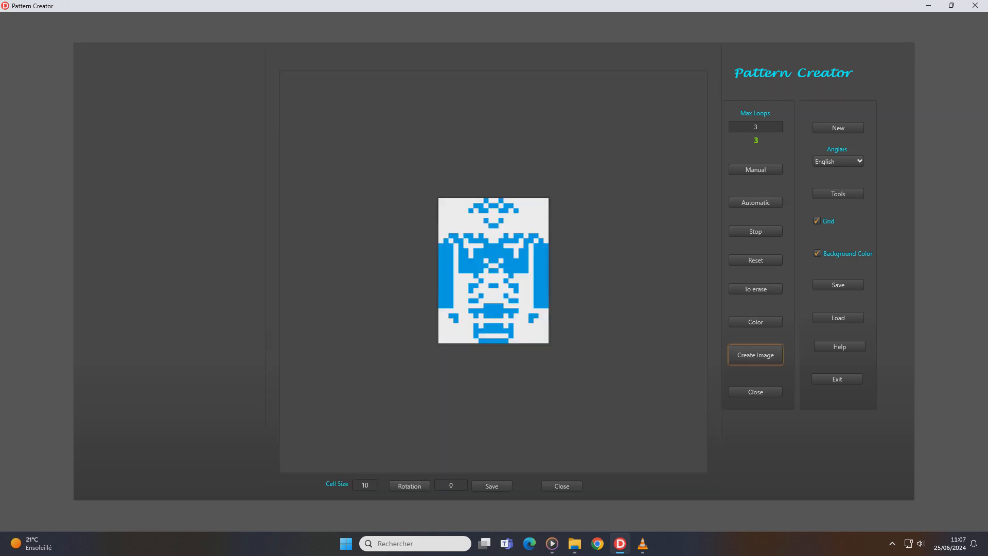
pyautogui.click(365, 484)
pyautogui.click(755, 355)
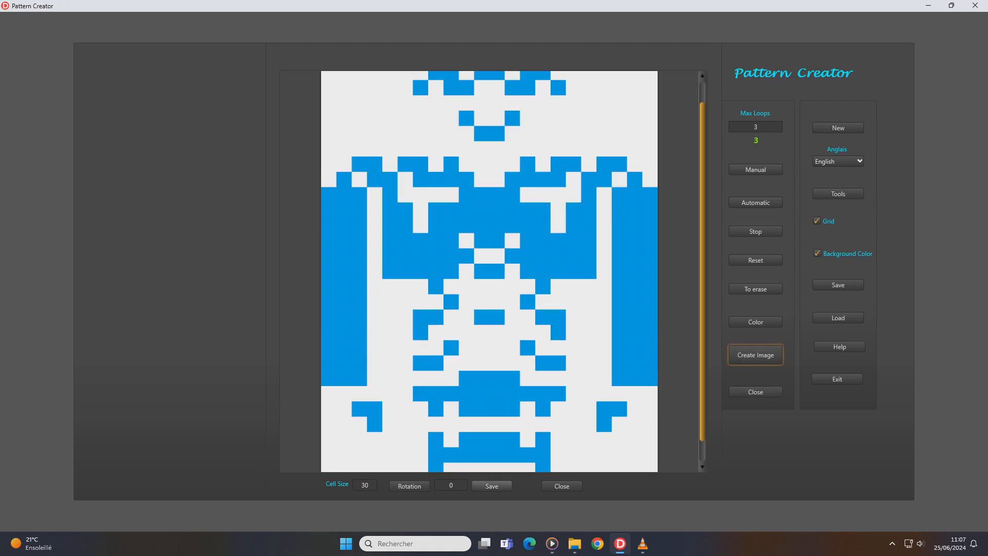
# Step: Start saving the created image and browse to the Motifs\Motifs_V6\Images_Motifs folder
pyautogui.click(492, 486)
pyautogui.press('Return')
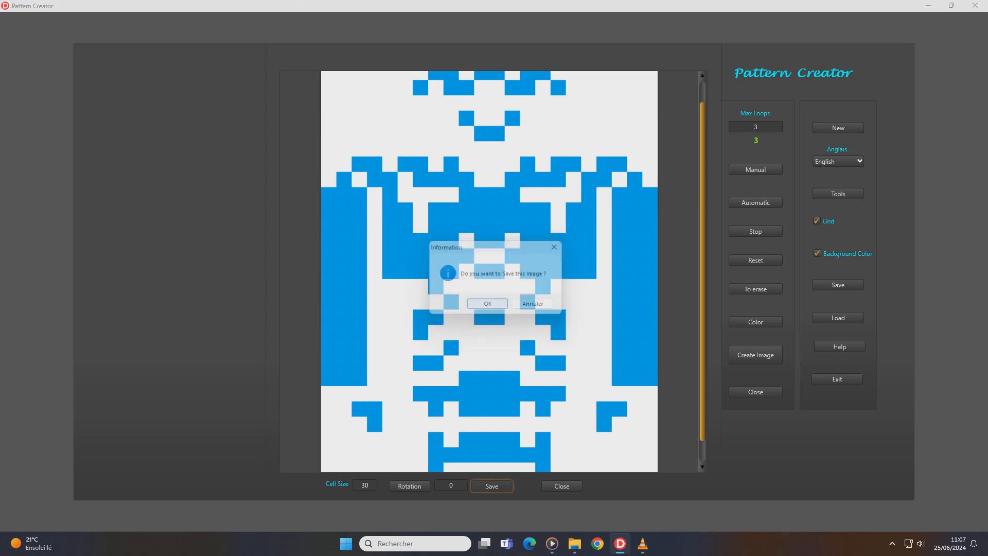
pyautogui.click(278, 260)
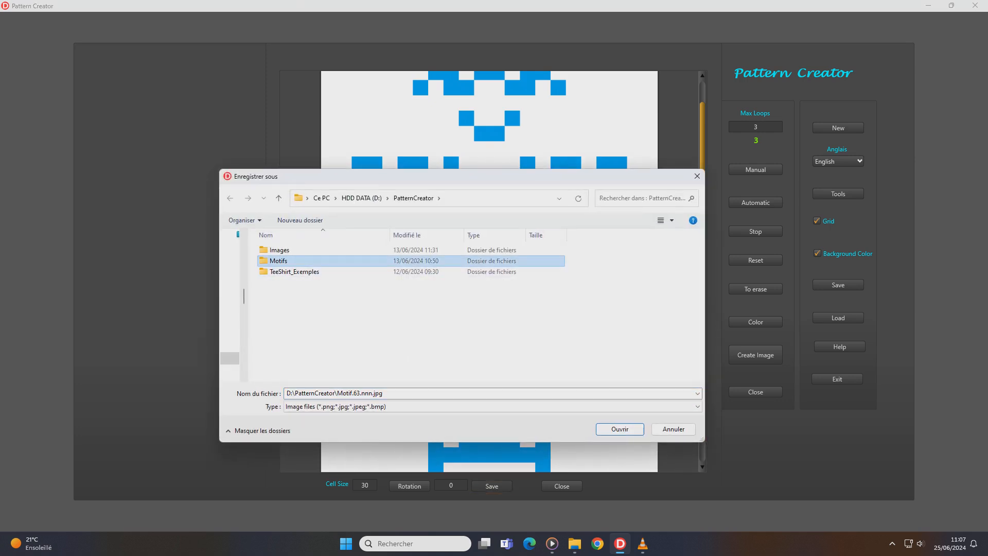
pyautogui.doubleClick(278, 261)
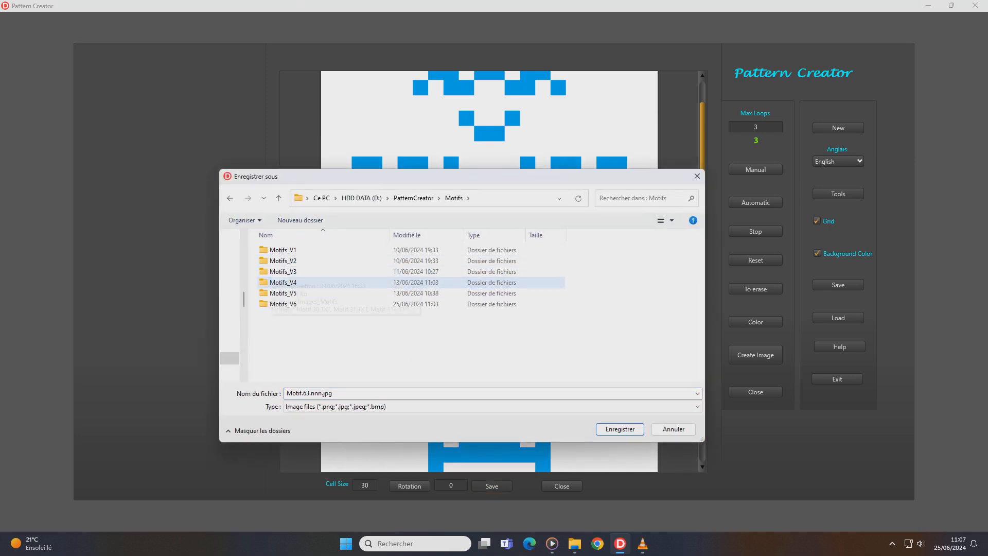
pyautogui.doubleClick(279, 304)
pyautogui.doubleClick(286, 250)
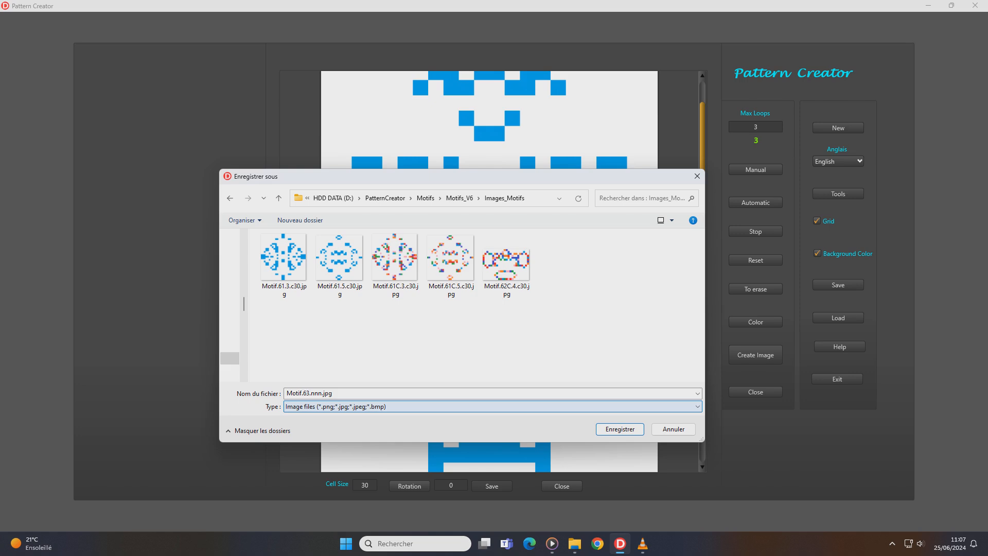
# Step: Save the image as Motif.63.3.c30.jpg and close the image view
pyautogui.click(322, 393)
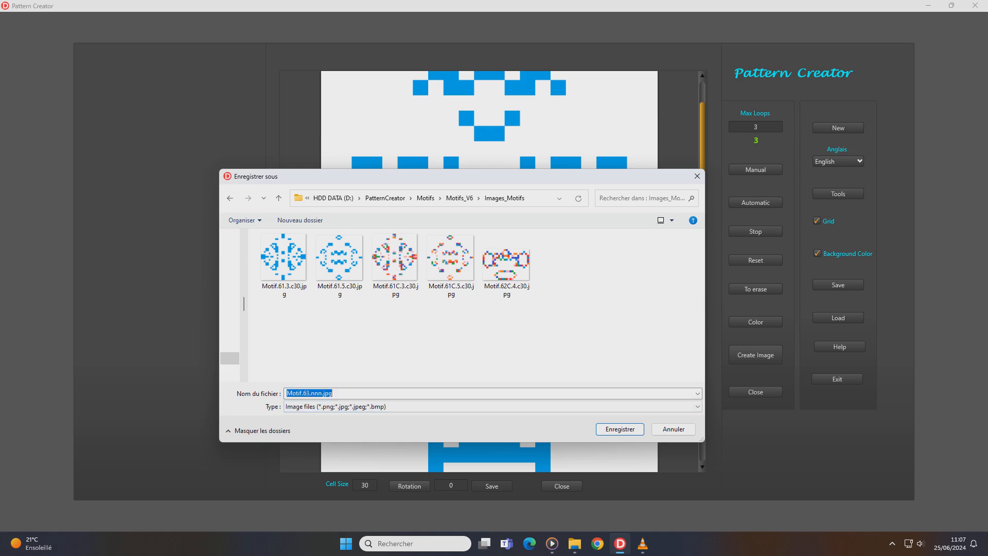
pyautogui.click(322, 394)
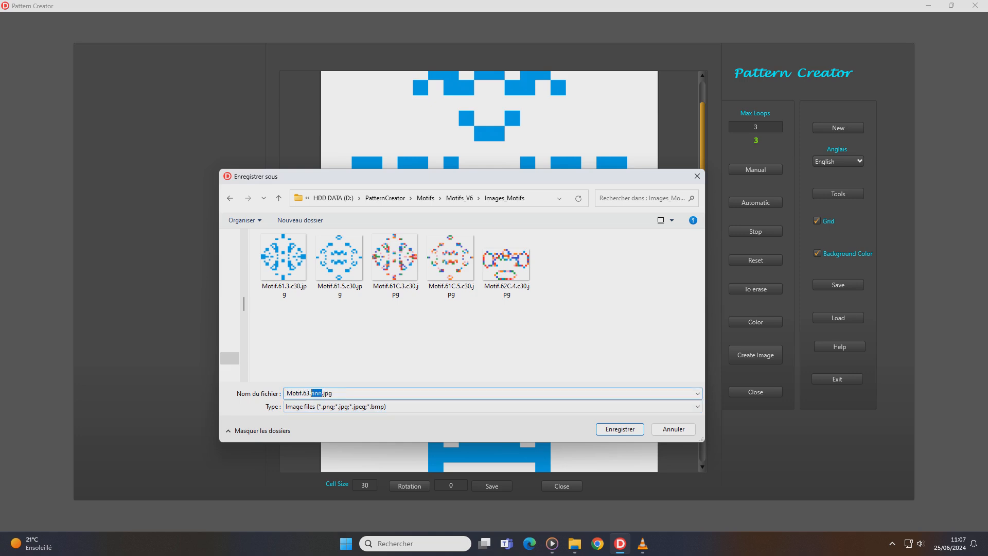
pyautogui.write('3')
pyautogui.write('c30.')
pyautogui.press('Return')
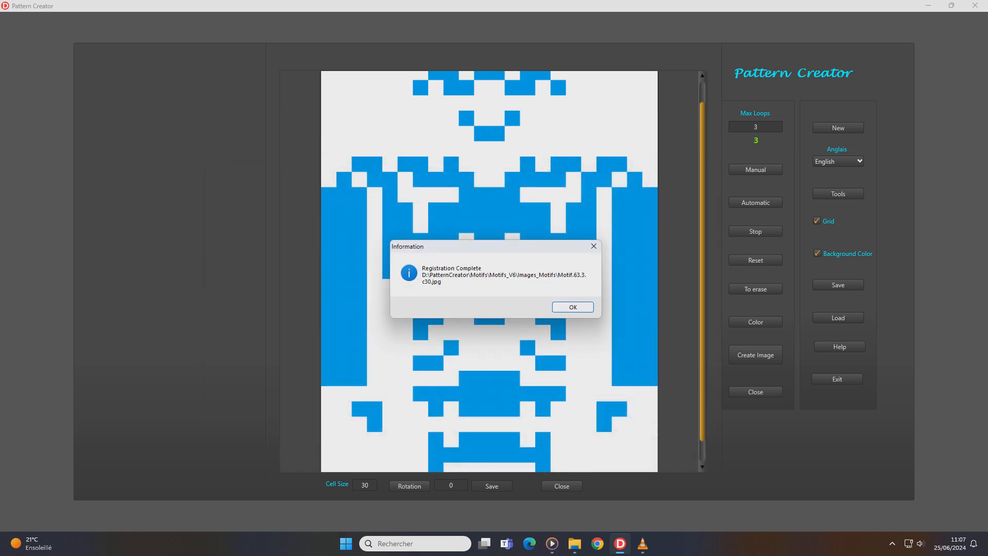
pyautogui.press('Return')
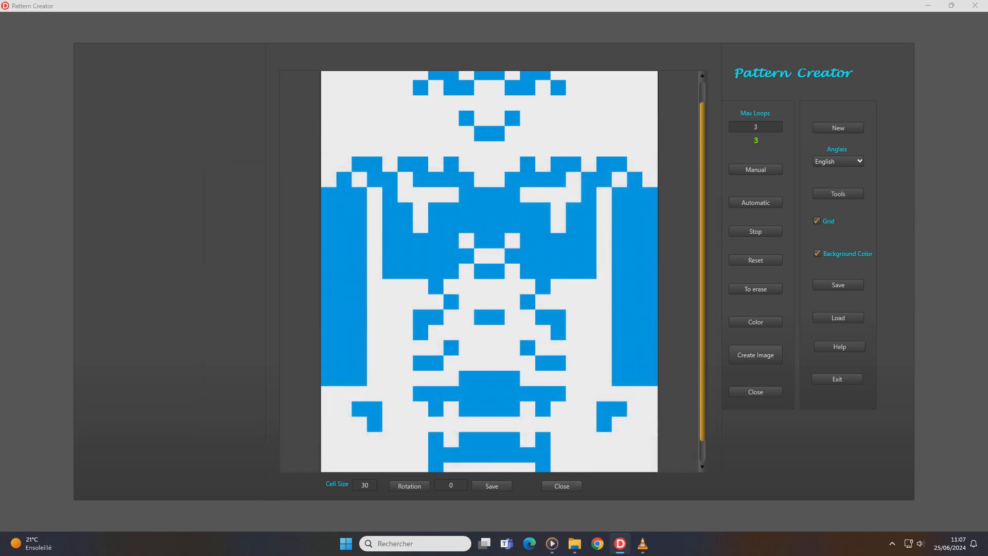
pyautogui.click(562, 486)
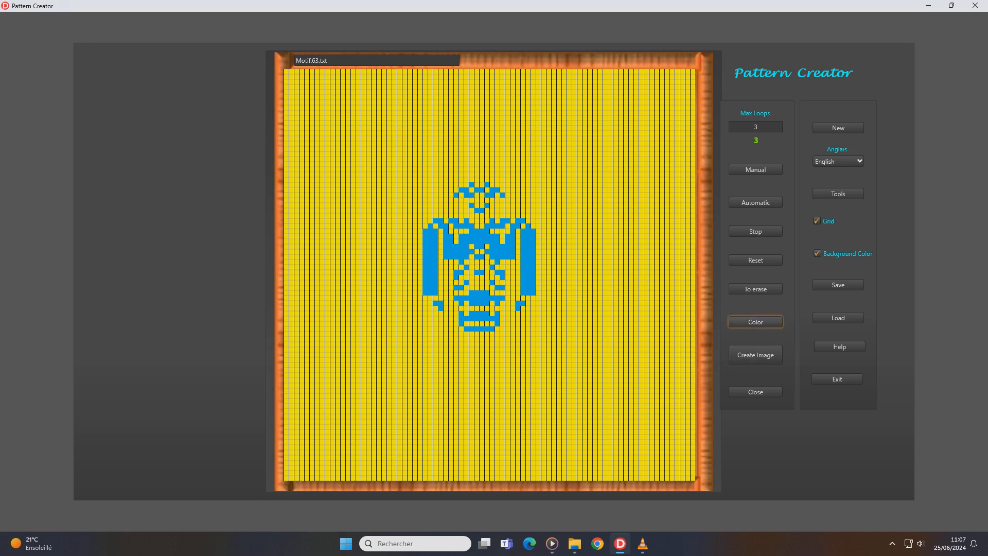
# Step: Enable multicolor pattern generation in the color settings
pyautogui.click(755, 322)
pyautogui.click(526, 303)
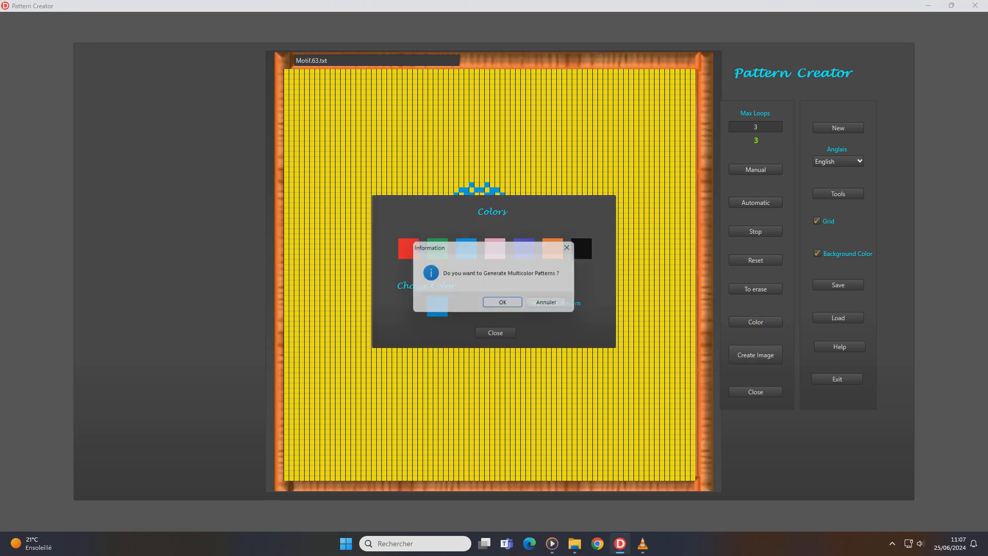
pyautogui.click(507, 302)
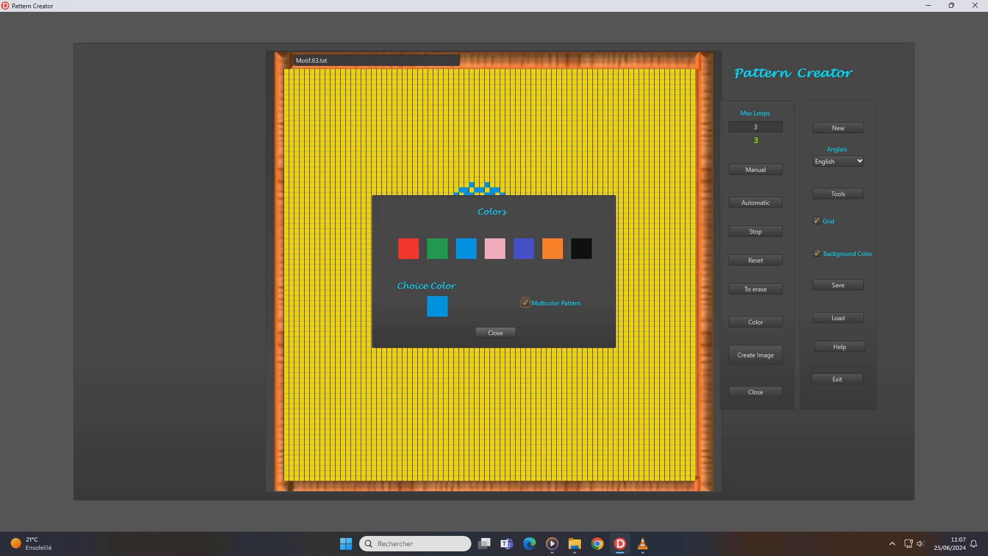
pyautogui.click(495, 332)
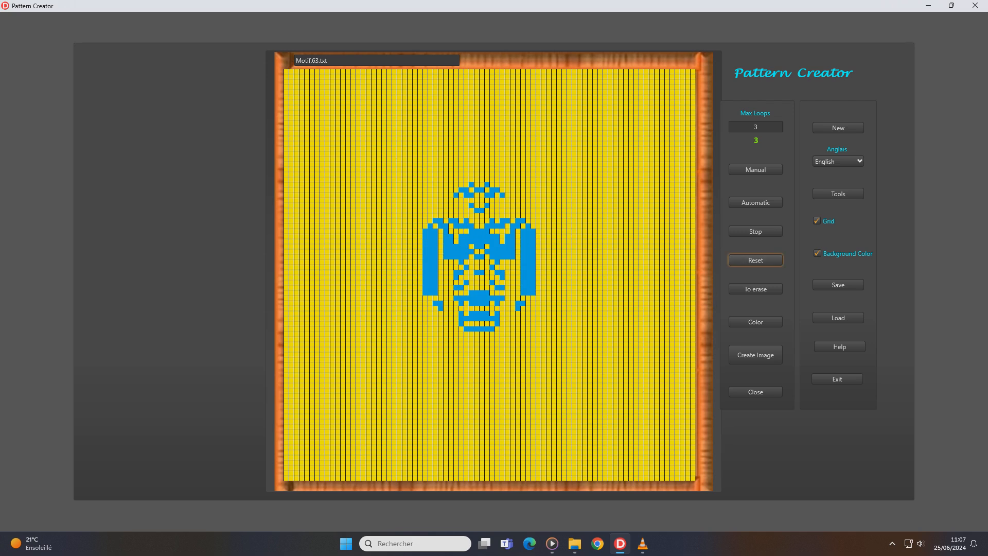
# Step: Reset the motif, generate it automatically for 3 loops and manually up to generation 5, and create its image
pyautogui.click(756, 260)
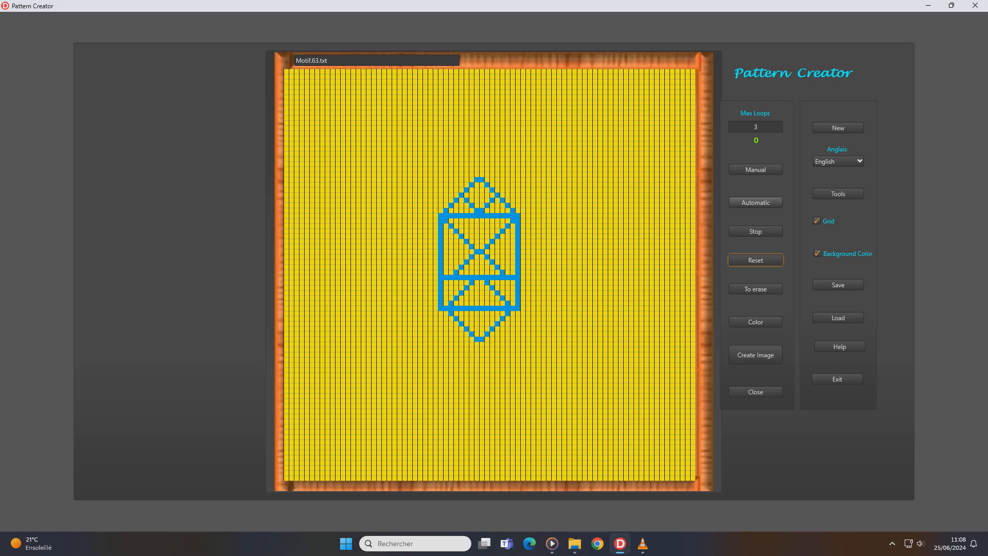
pyautogui.click(755, 202)
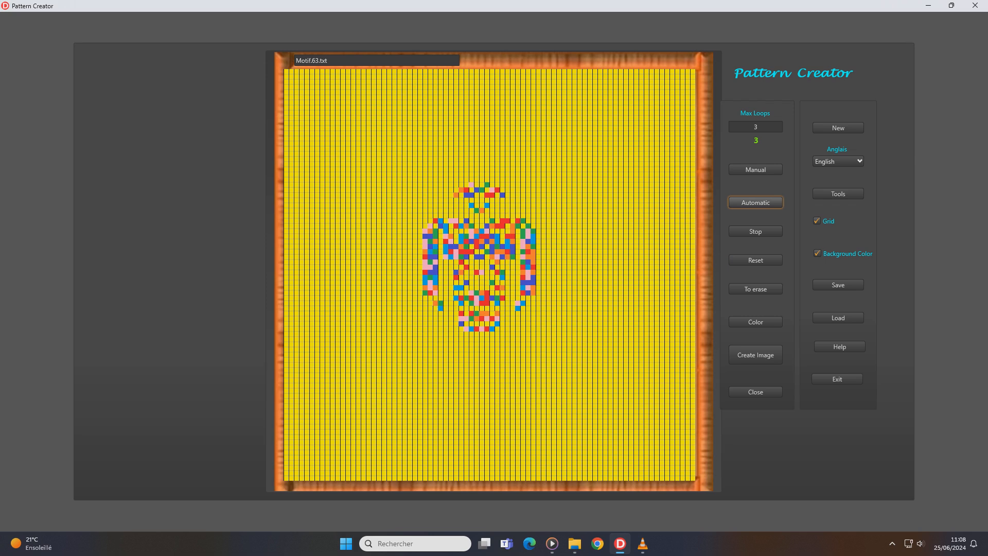
pyautogui.click(756, 169)
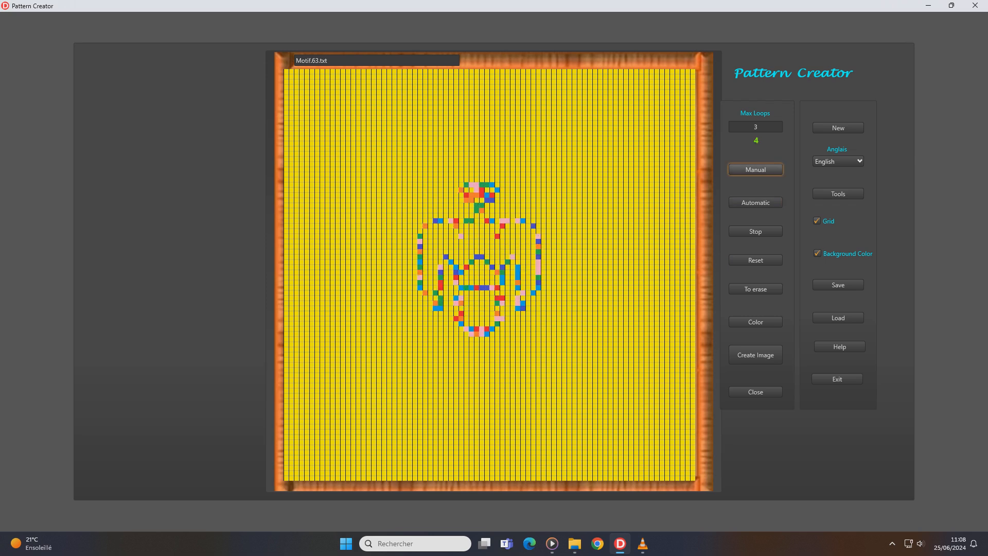
pyautogui.click(756, 170)
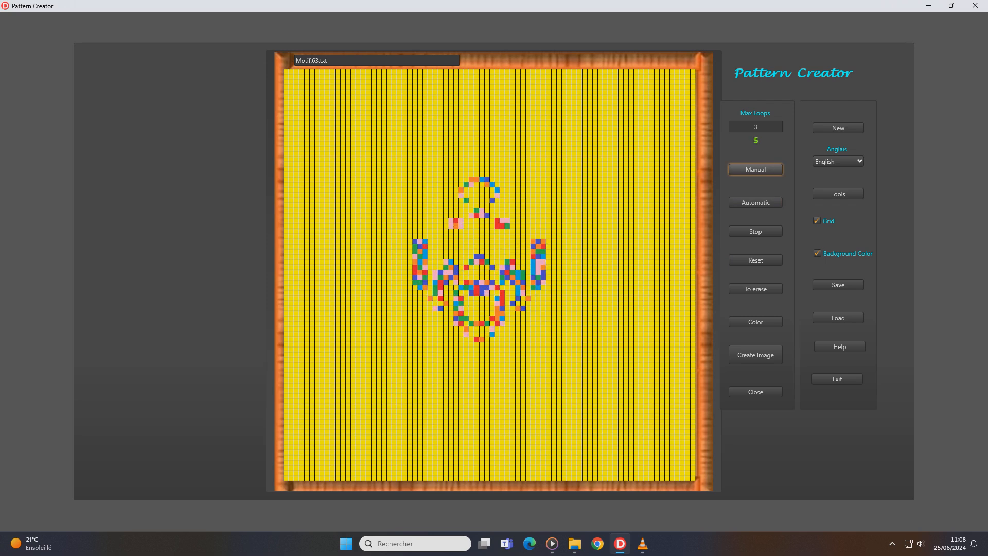
pyautogui.click(756, 354)
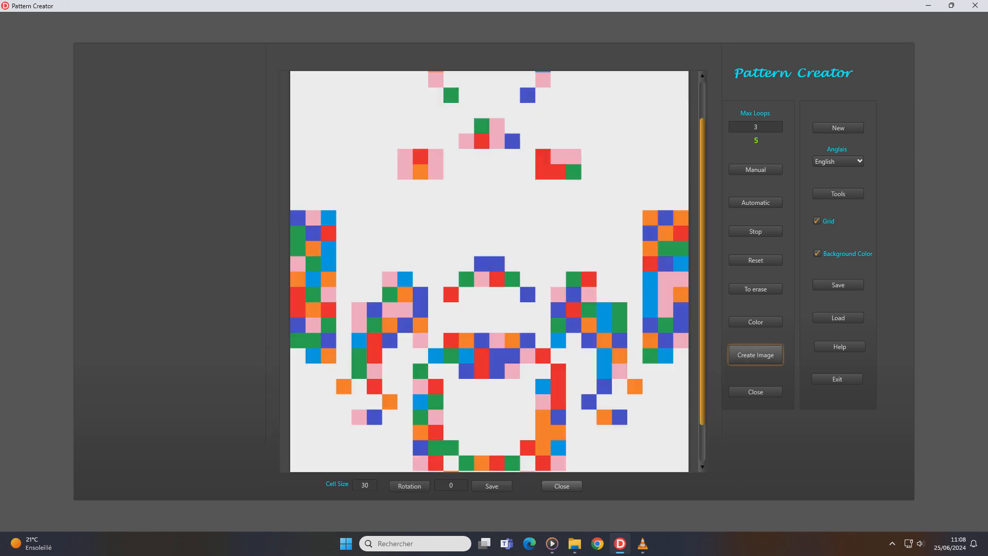
# Step: Start saving the multicolor image and browse to the Motifs\Motifs_V6\Images_Motifs folder
pyautogui.click(491, 486)
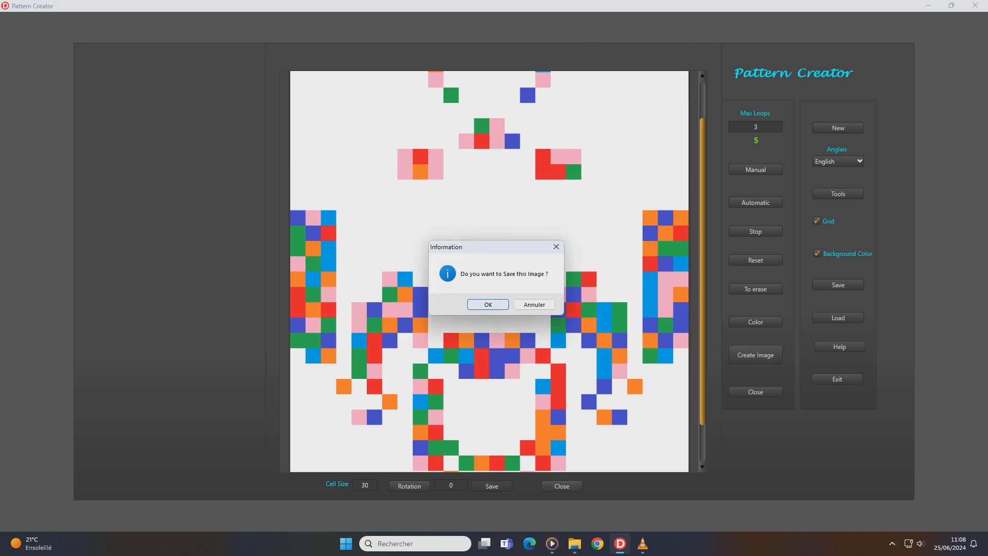
pyautogui.press('Return')
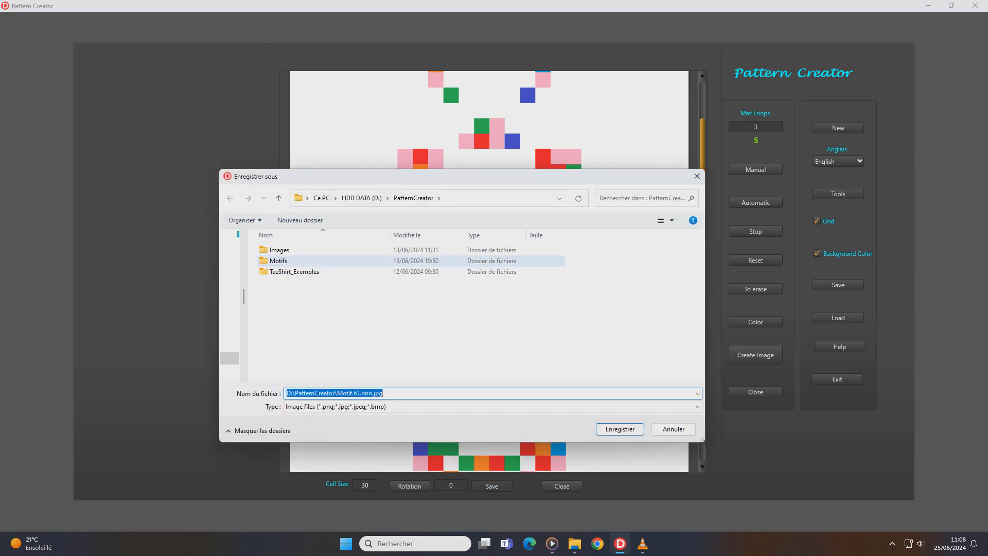
pyautogui.doubleClick(278, 261)
pyautogui.doubleClick(282, 304)
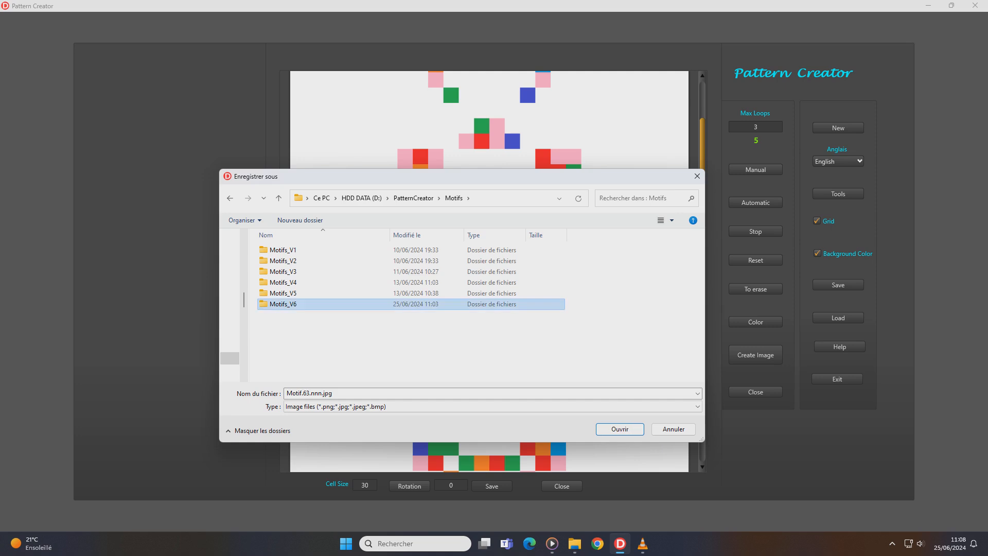
pyautogui.doubleClick(283, 250)
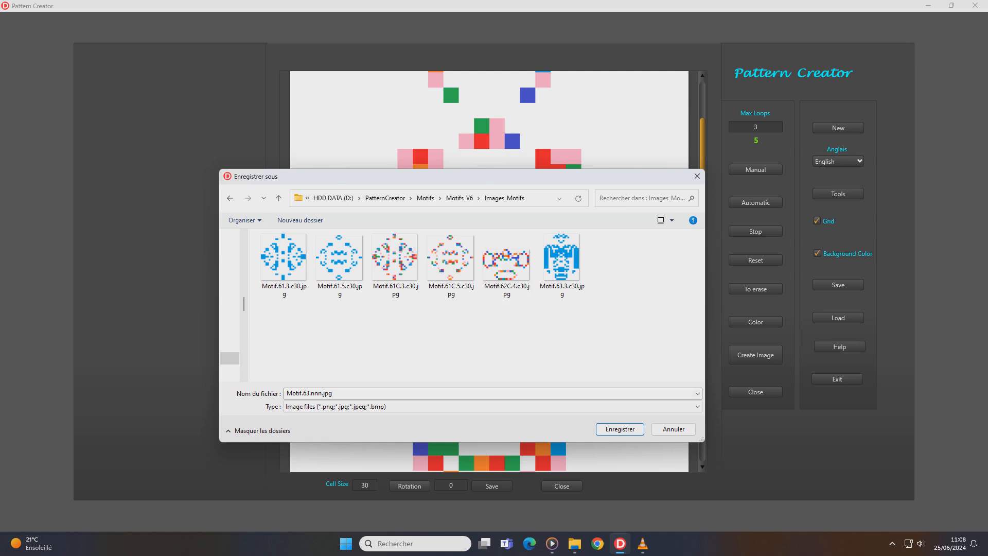
# Step: Save the multicolor image as Motif.63C.5.c30.jpg and close the image view
pyautogui.click(320, 393)
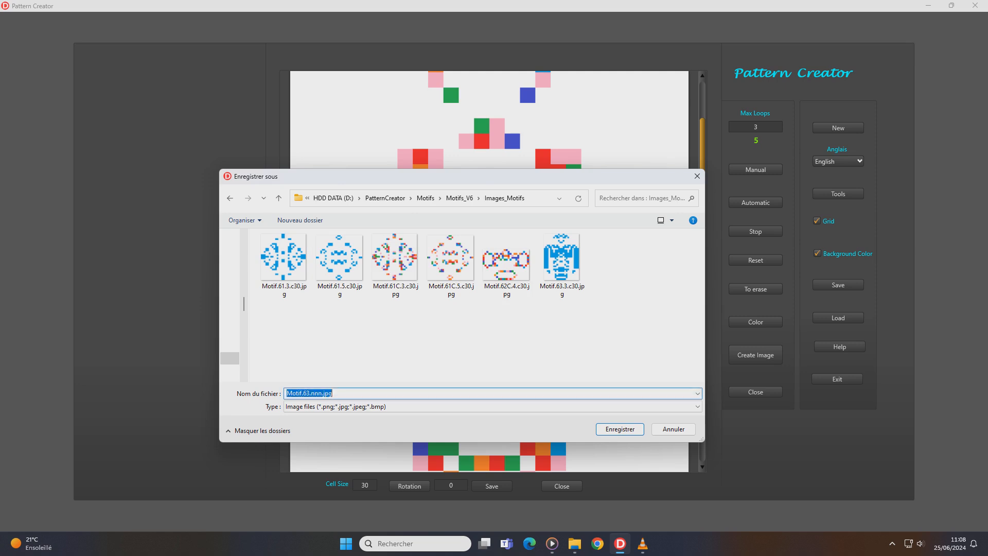
pyautogui.click(309, 393)
pyautogui.write('C')
pyautogui.press('Delete')
pyautogui.press('Delete')
pyautogui.press('Delete')
pyautogui.press('Delete')
pyautogui.write('6')
pyautogui.press('BackSpace')
pyautogui.write('5.c30')
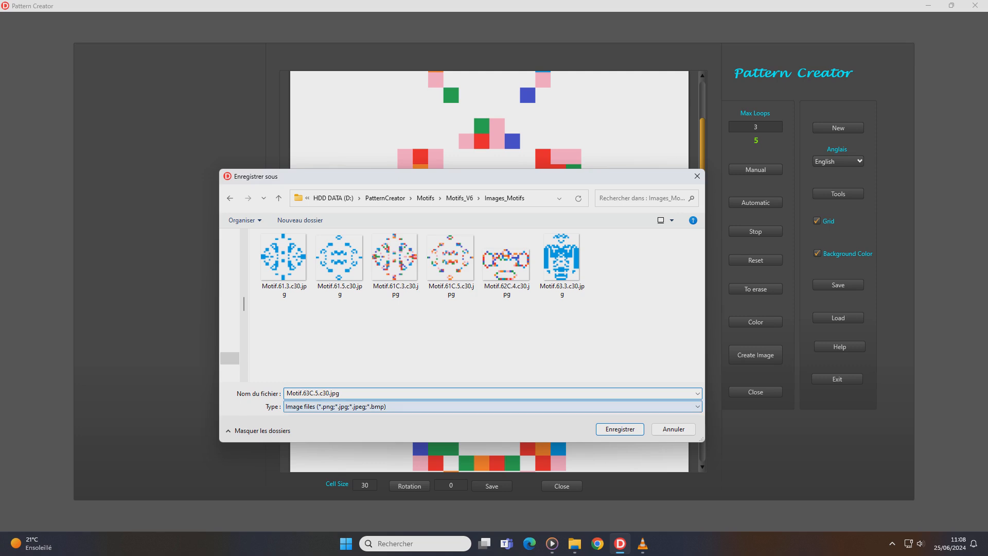
pyautogui.click(621, 429)
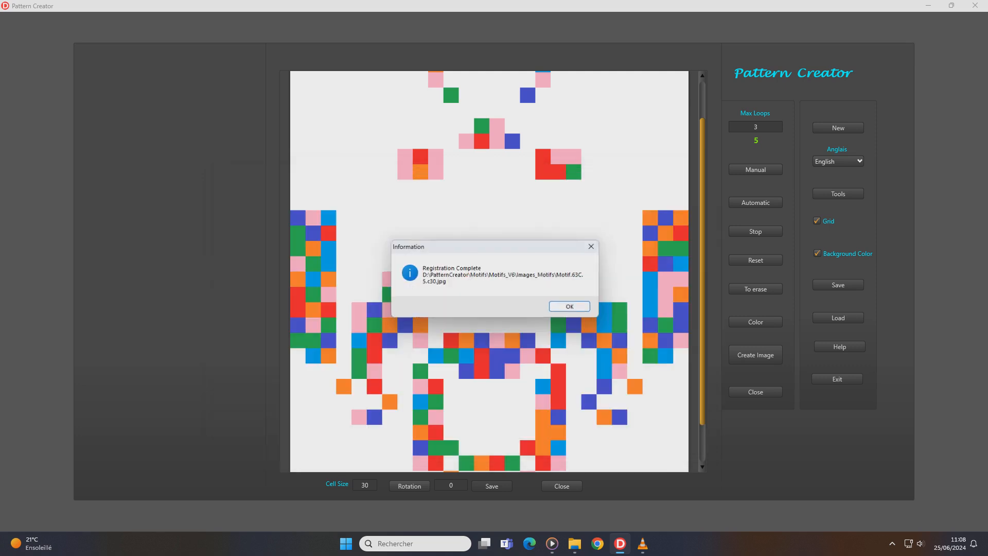
pyautogui.click(569, 306)
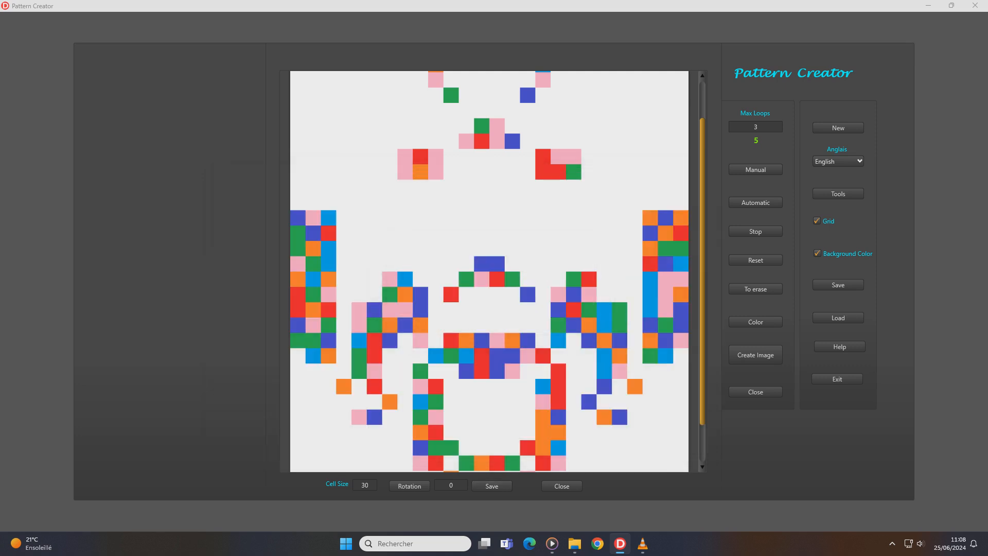
pyautogui.click(561, 485)
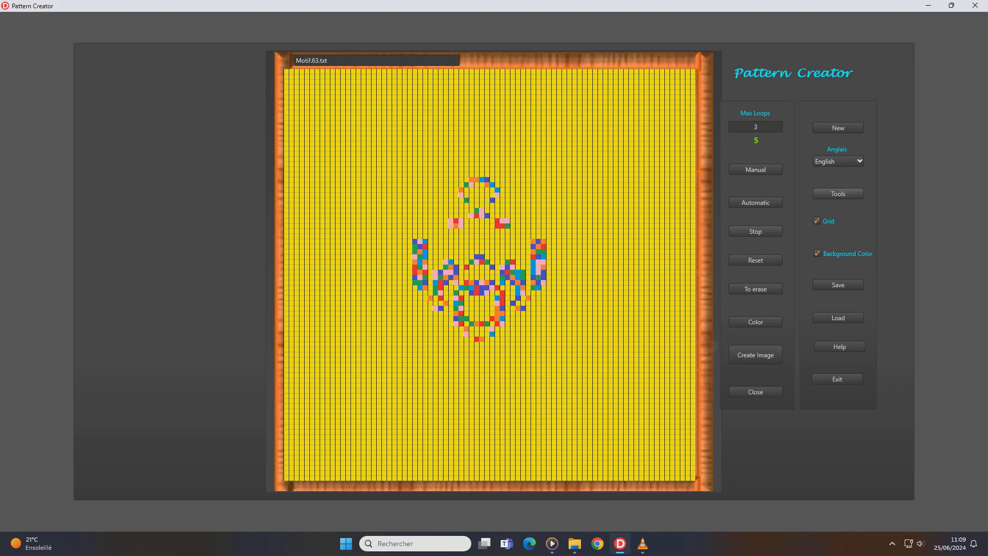
# Step: Advance the multicolor pattern manually from generation 5 to generation 14
pyautogui.click(756, 170)
pyautogui.click(756, 170)
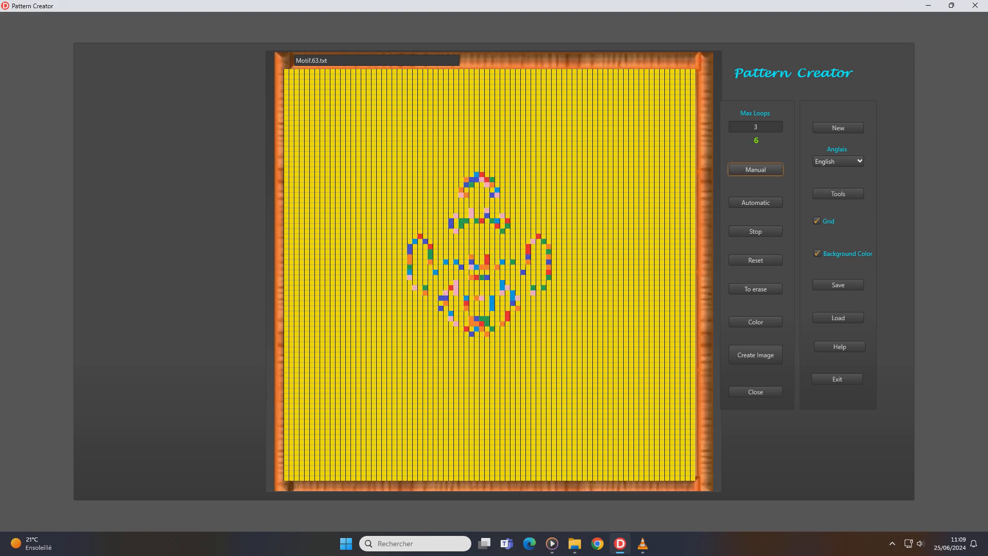
pyautogui.click(755, 170)
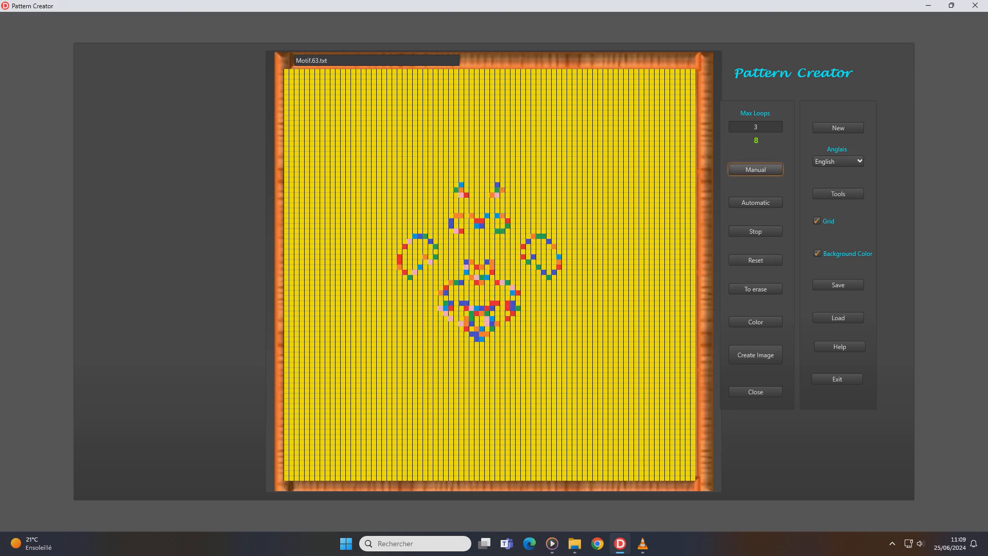
pyautogui.click(755, 170)
pyautogui.click(755, 170)
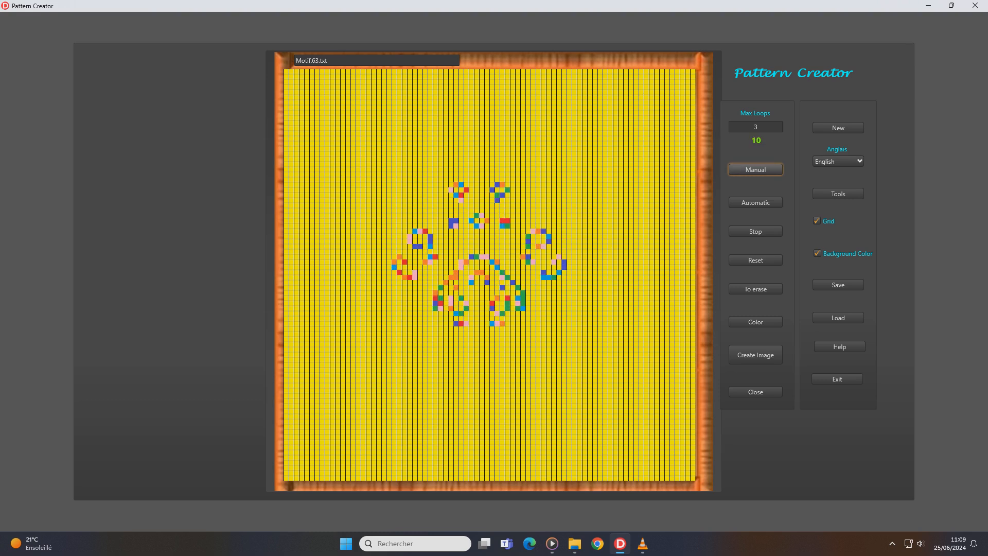
pyautogui.click(756, 169)
pyautogui.click(756, 170)
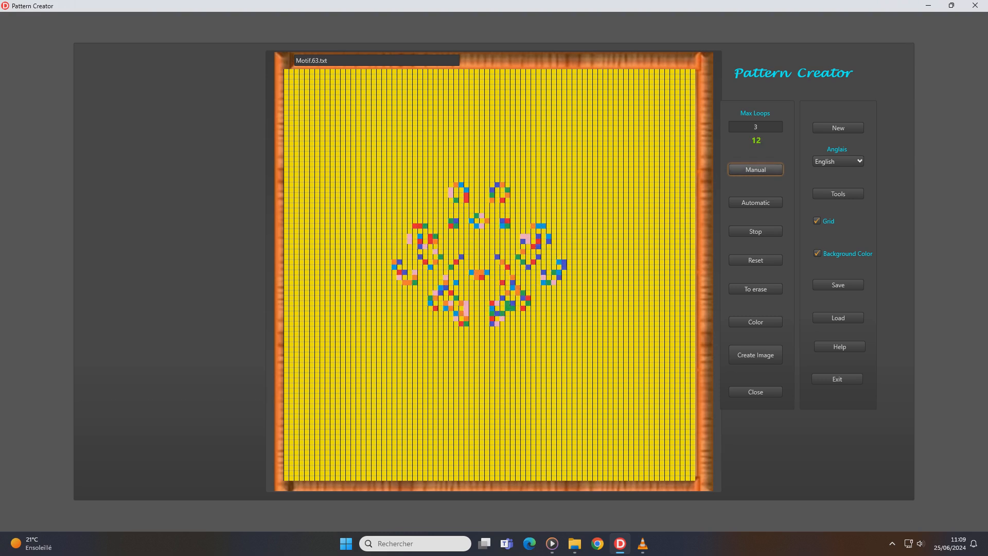
pyautogui.click(755, 170)
pyautogui.click(755, 170)
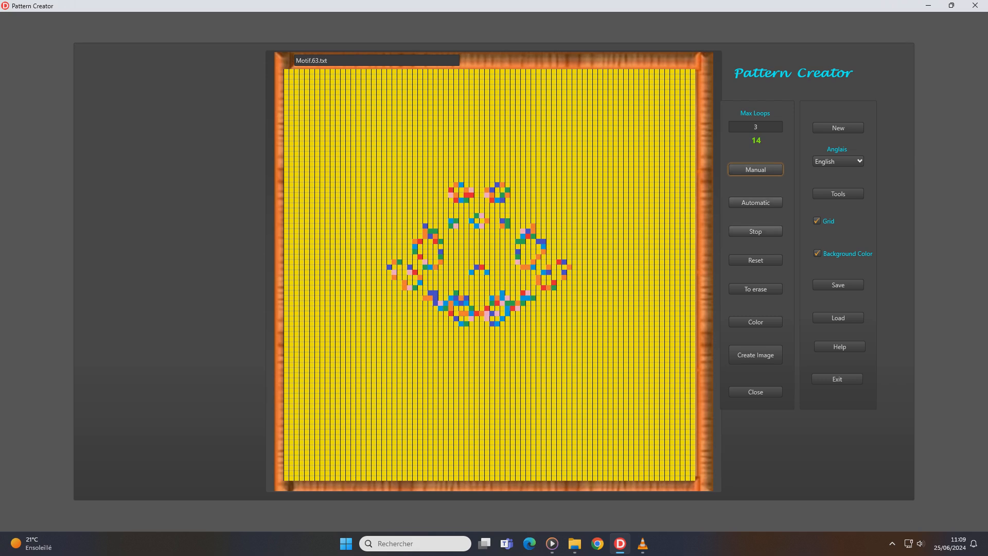
# Step: Preview the image of generation 14 without saving it and advance the pattern manually to generation 16
pyautogui.click(756, 354)
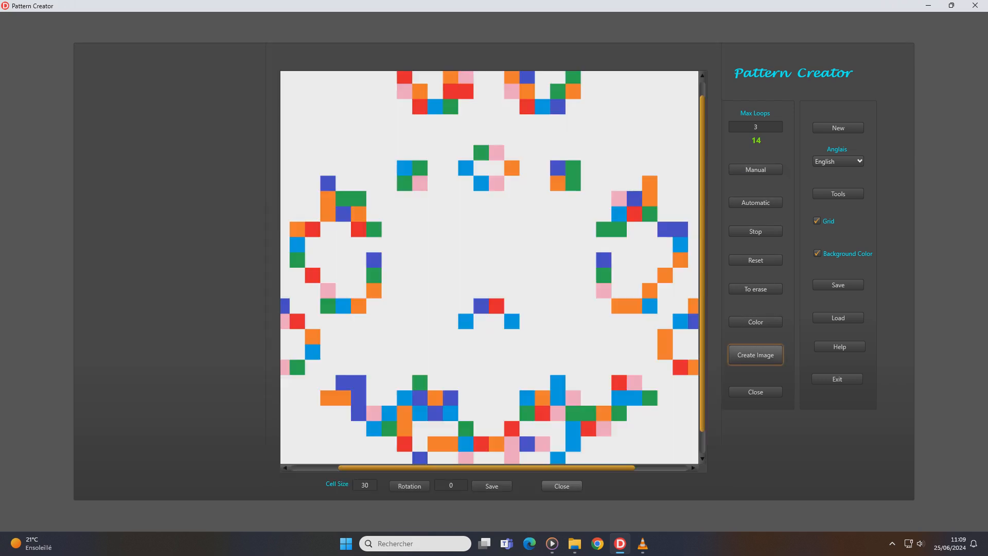
pyautogui.click(562, 486)
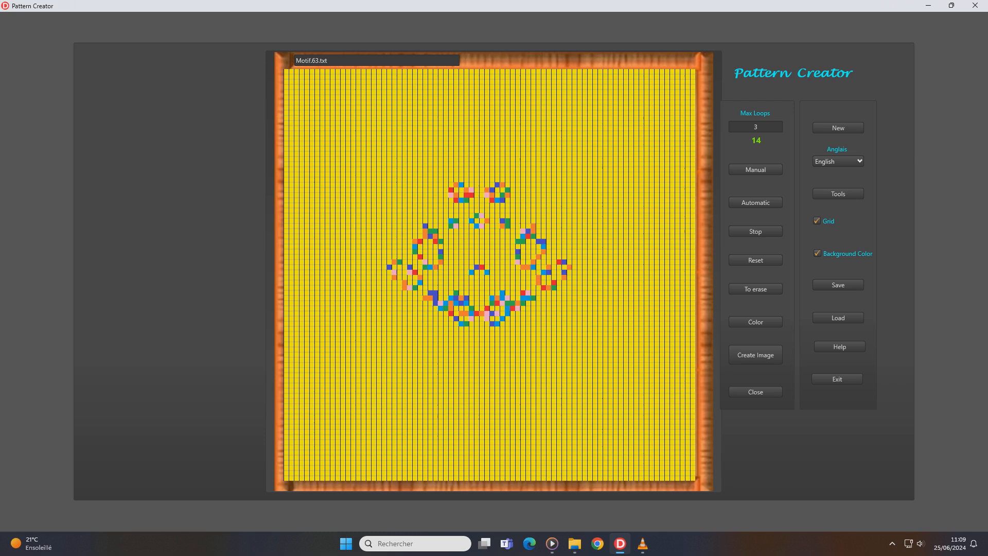
pyautogui.click(756, 170)
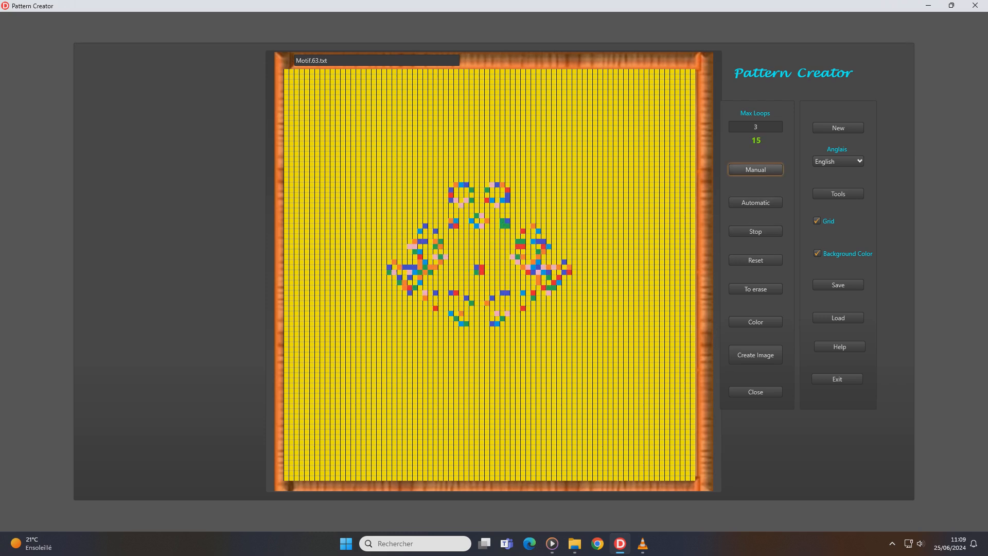
pyautogui.click(756, 170)
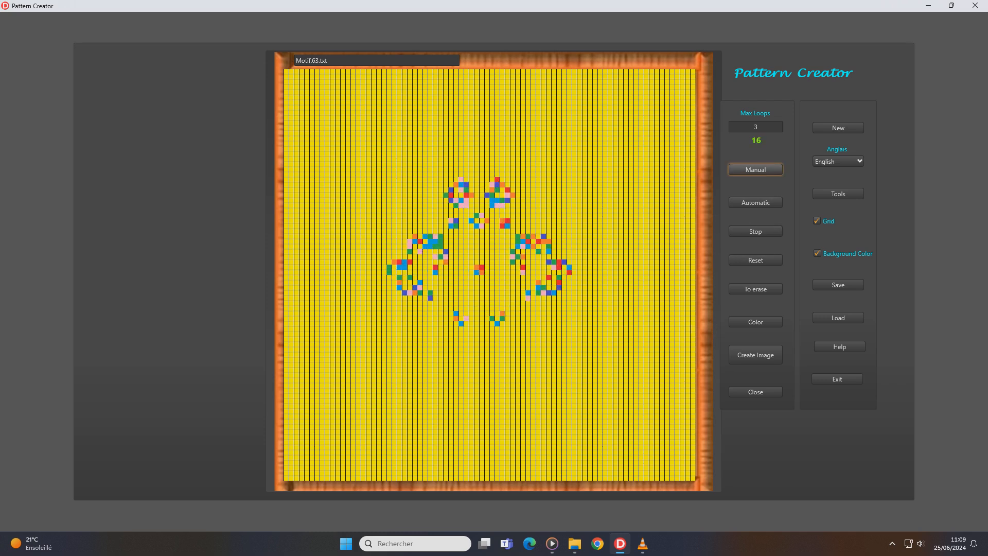
# Step: Advance the multicolor pattern manually, one generation at a time, to generation 26
pyautogui.click(755, 170)
pyautogui.click(755, 170)
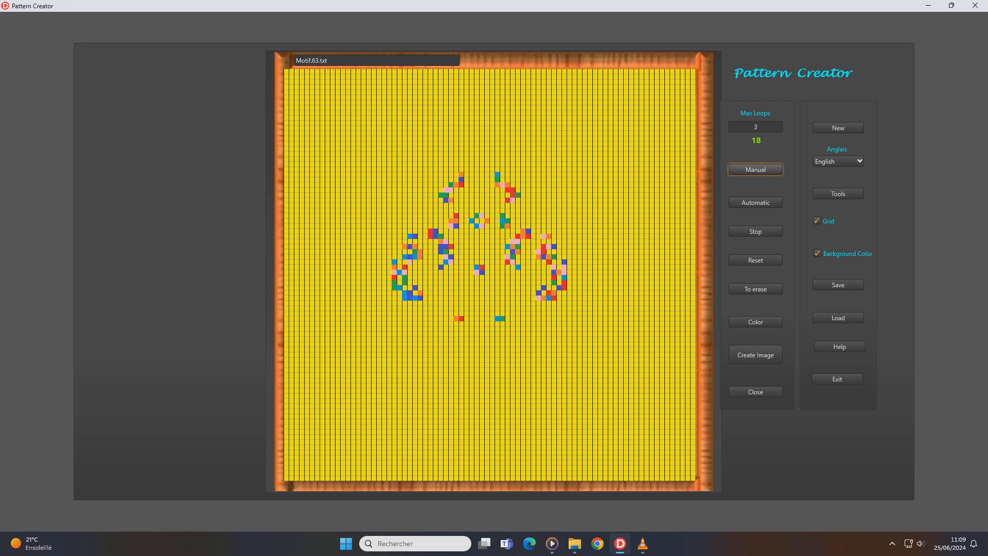
pyautogui.click(756, 170)
pyautogui.click(755, 169)
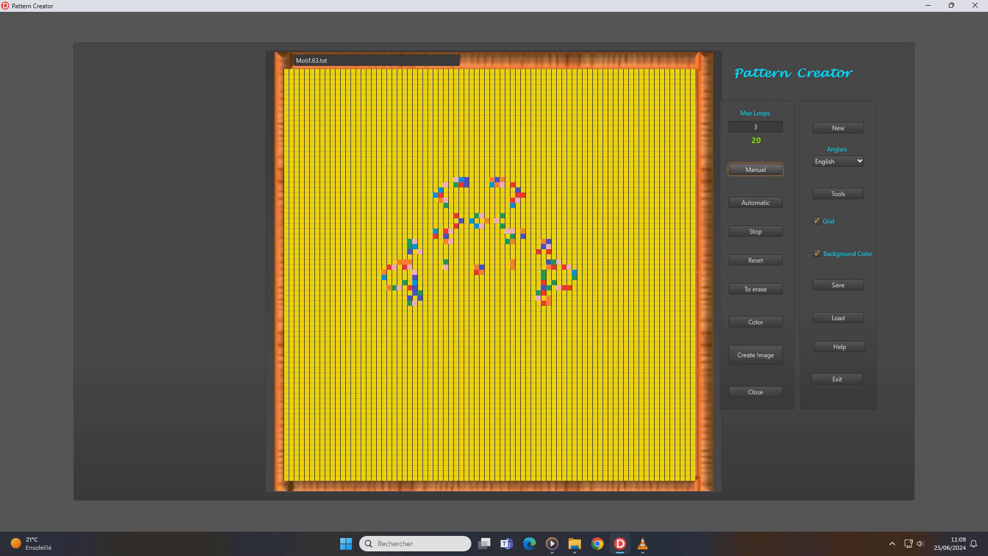
pyautogui.click(755, 170)
pyautogui.click(756, 170)
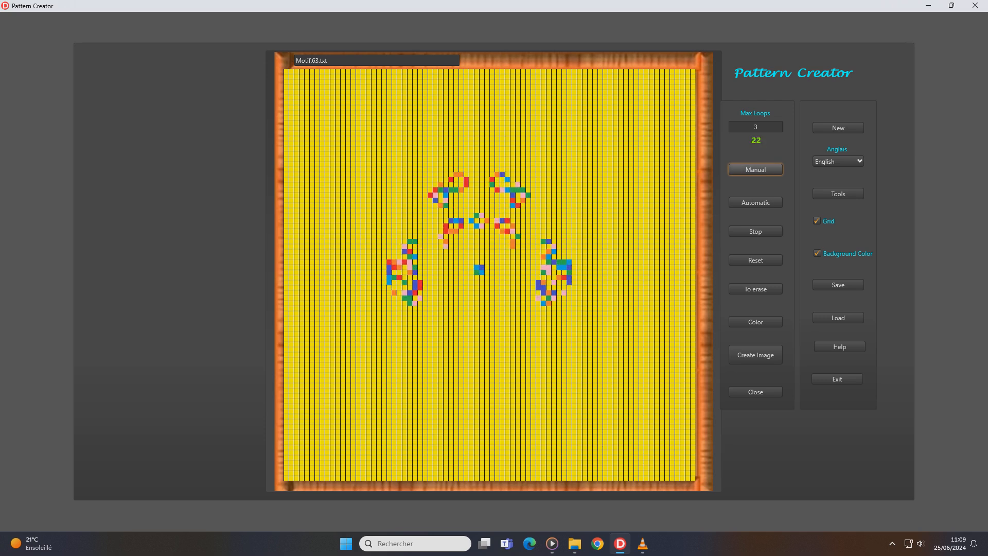
pyautogui.click(755, 170)
pyautogui.click(755, 170)
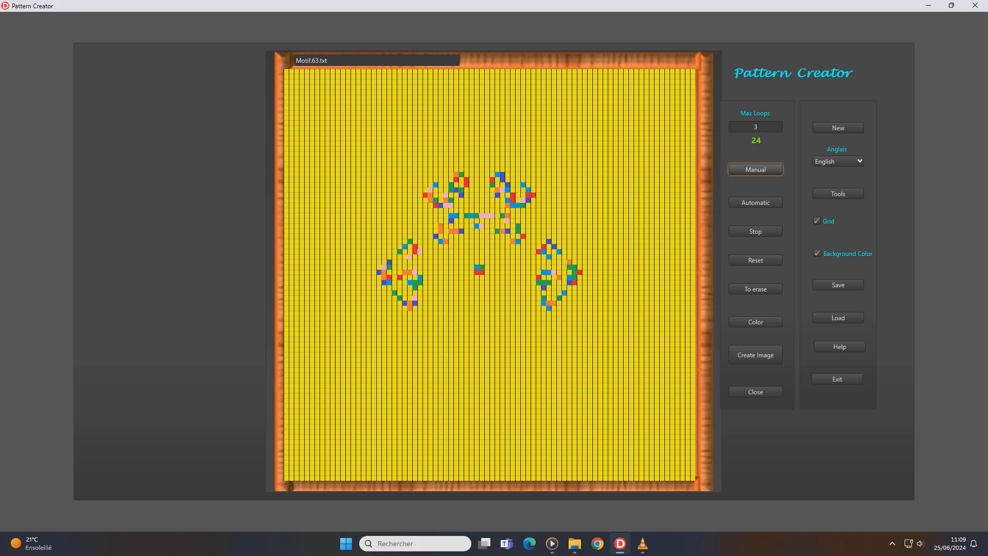
pyautogui.click(755, 169)
pyautogui.click(756, 170)
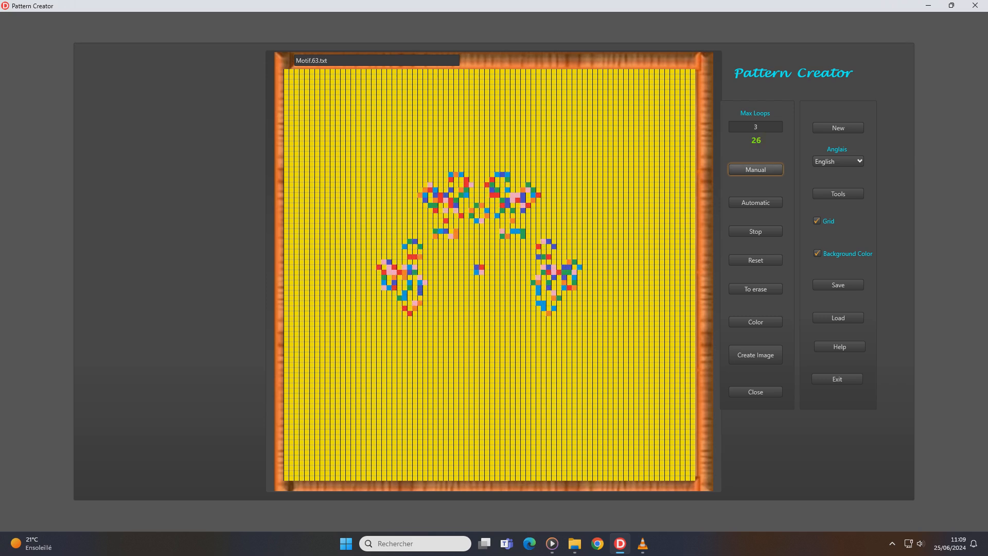
# Step: Create the image of generation 26, start saving it and browse to the Motifs\Motifs_V6\Images_Motifs folder
pyautogui.click(756, 355)
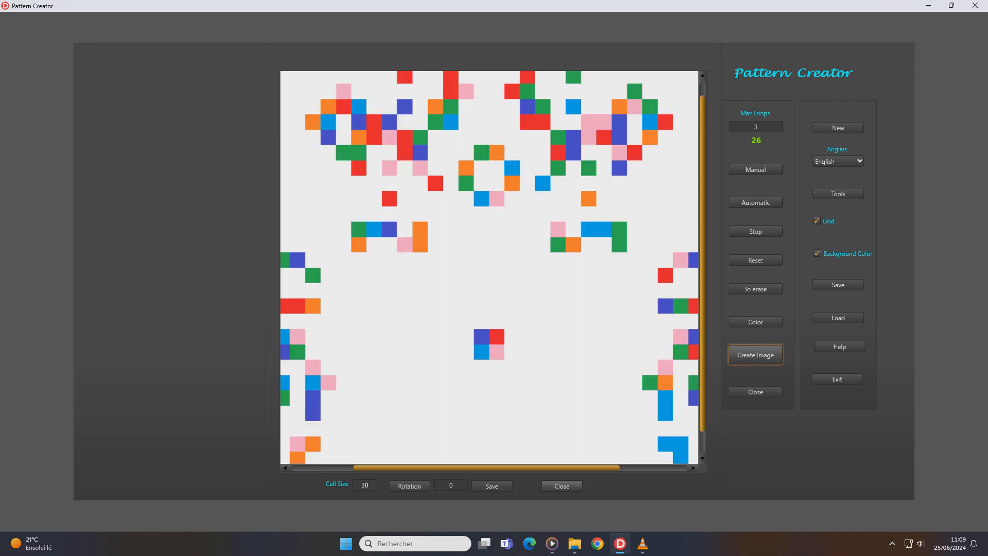
pyautogui.click(491, 486)
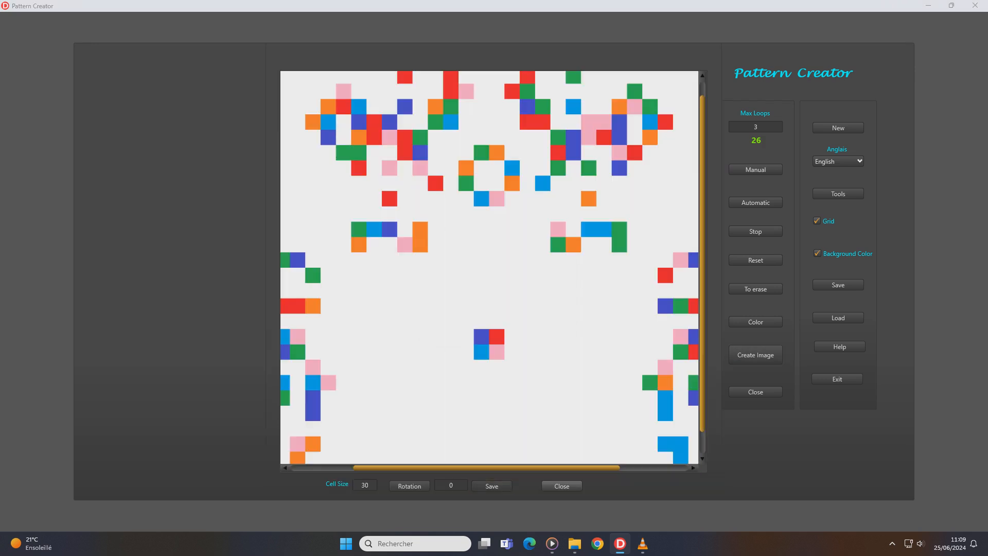
pyautogui.press('Return')
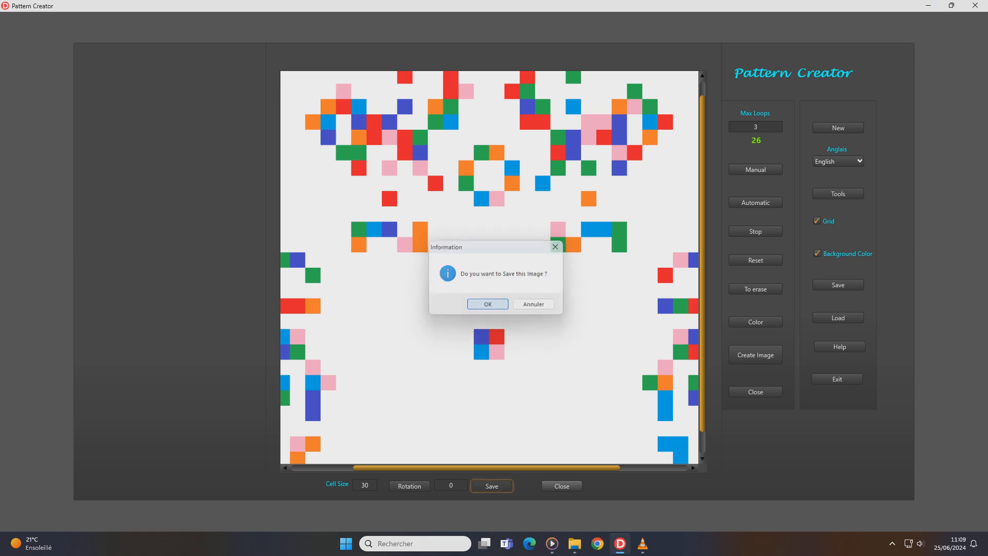
pyautogui.doubleClick(278, 261)
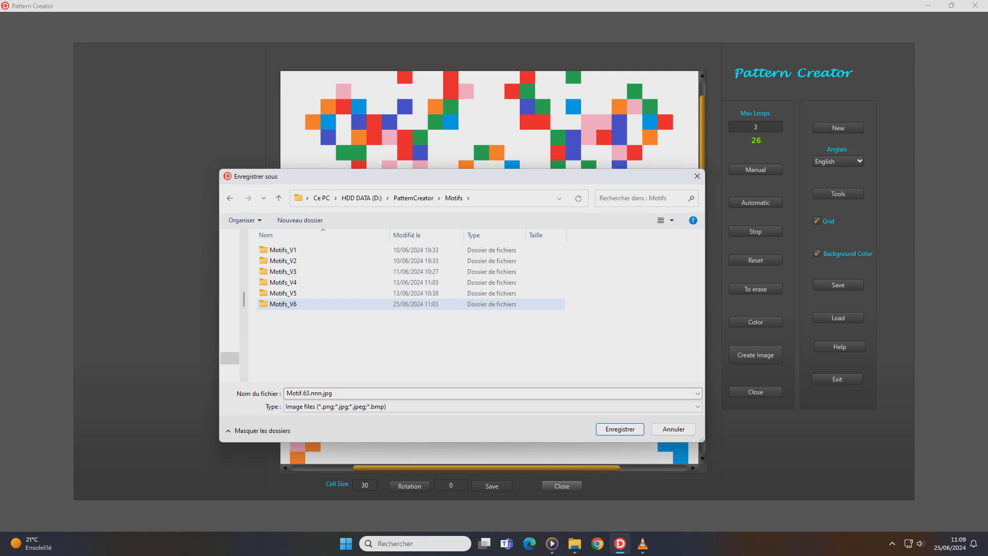
pyautogui.doubleClick(283, 304)
pyautogui.doubleClick(289, 249)
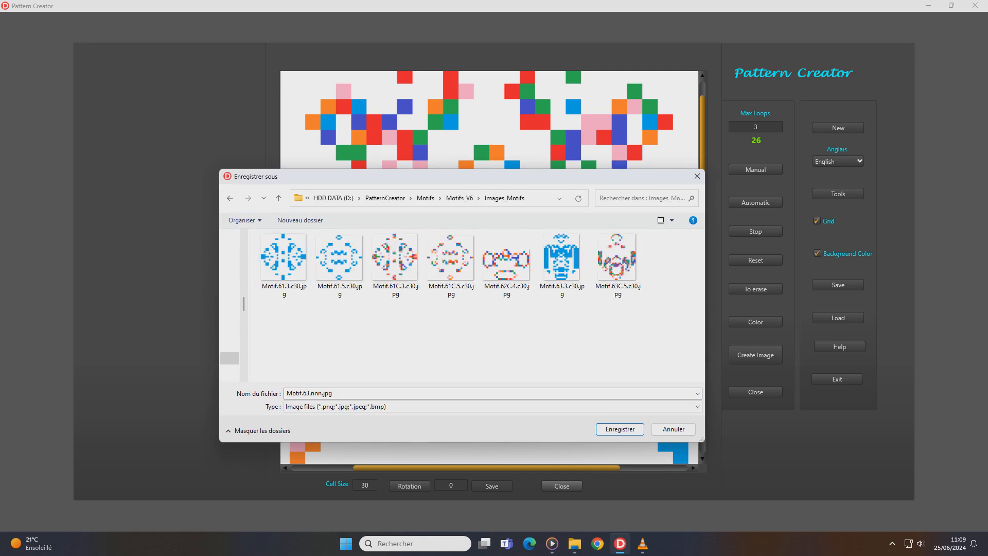
# Step: Save the generation 26 image as Motif.63C.26.c30.jpg and close the image view
pyautogui.click(333, 393)
pyautogui.click(310, 393)
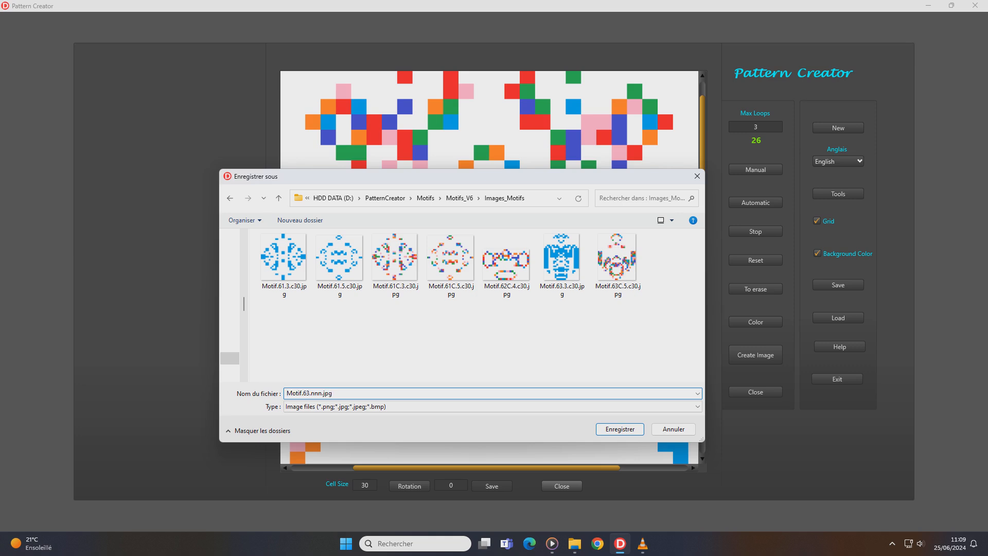
pyautogui.write('C')
pyautogui.moveTo(326, 394); pyautogui.dragTo(315, 394)
pyautogui.write('26.c30')
pyautogui.click(619, 428)
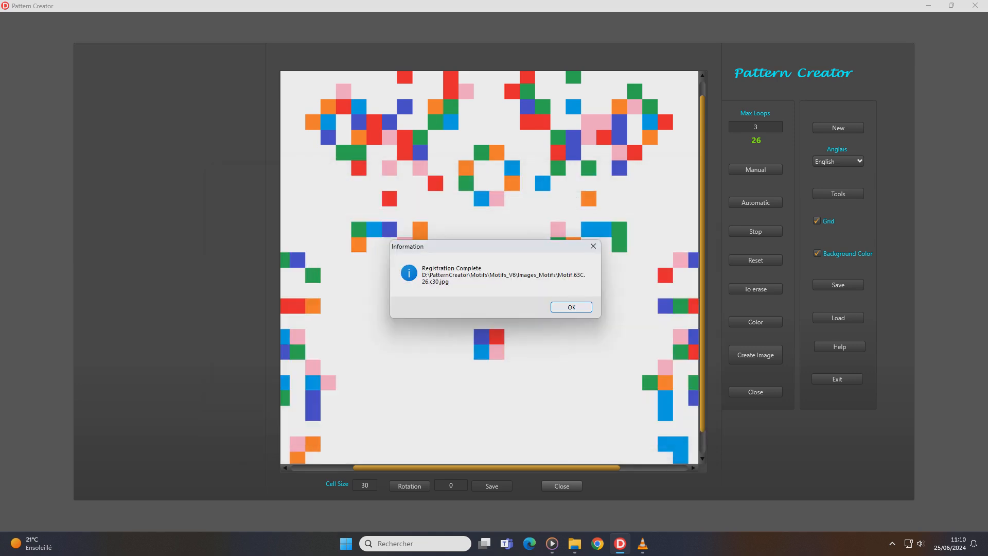
pyautogui.click(572, 307)
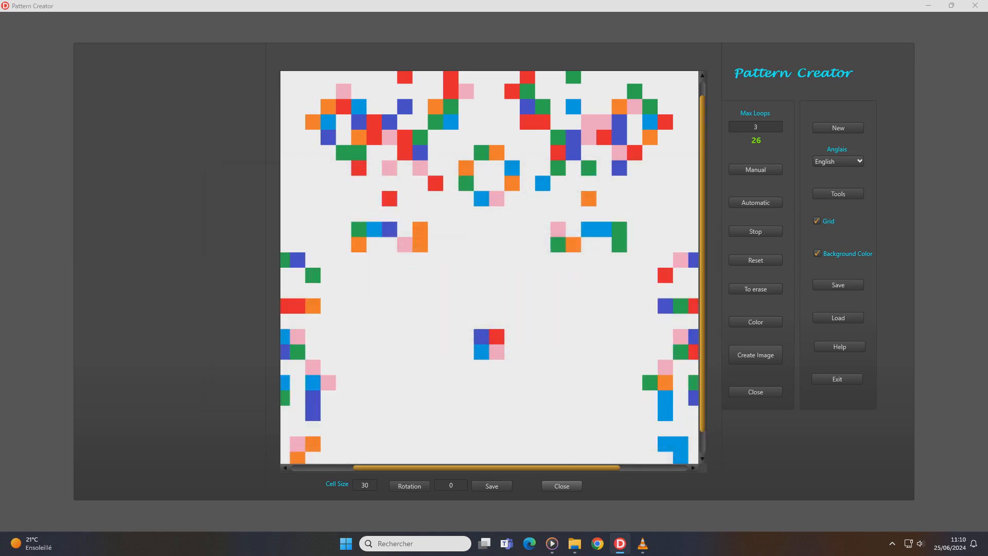
pyautogui.click(561, 486)
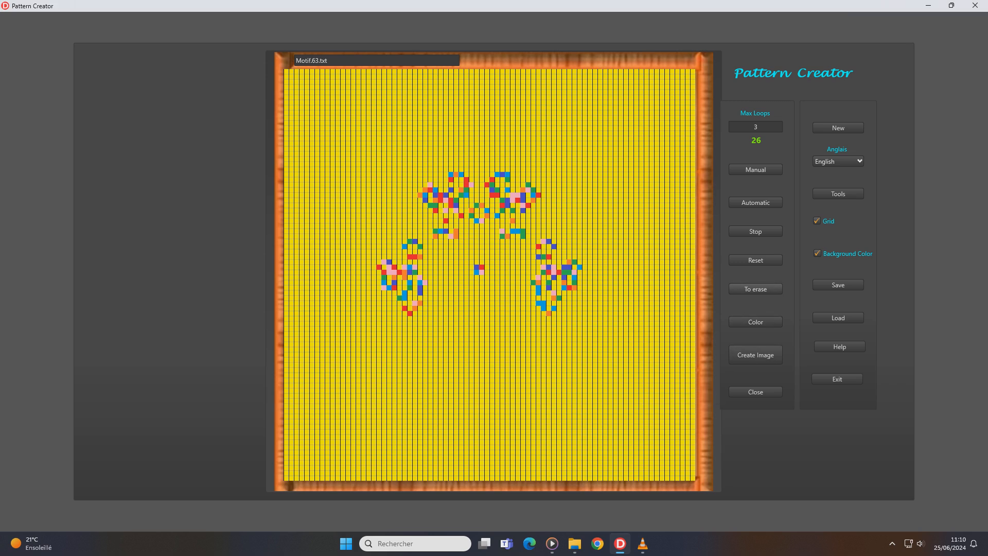
# Step: Erase the whole drawing from the grid and exit Pattern Creator
pyautogui.click(755, 289)
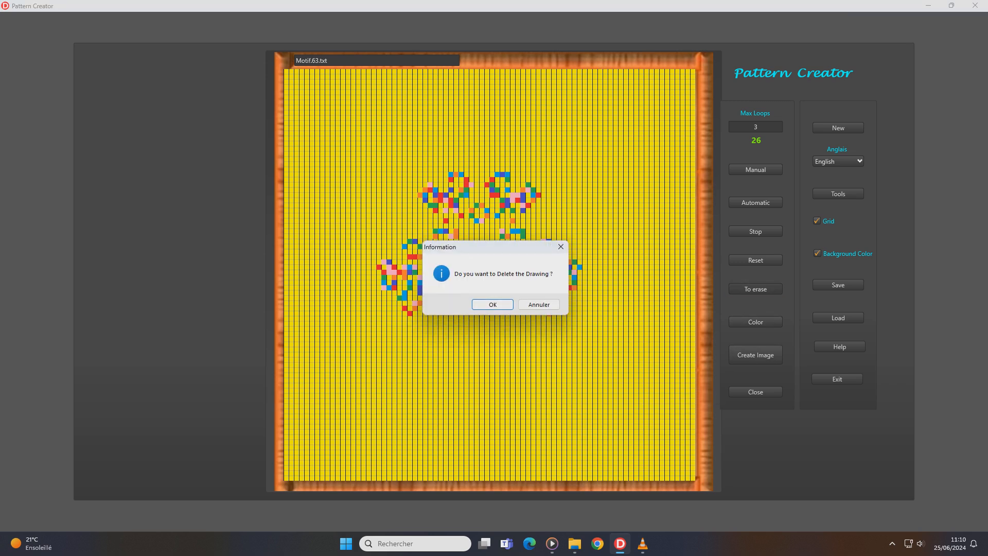
pyautogui.click(492, 304)
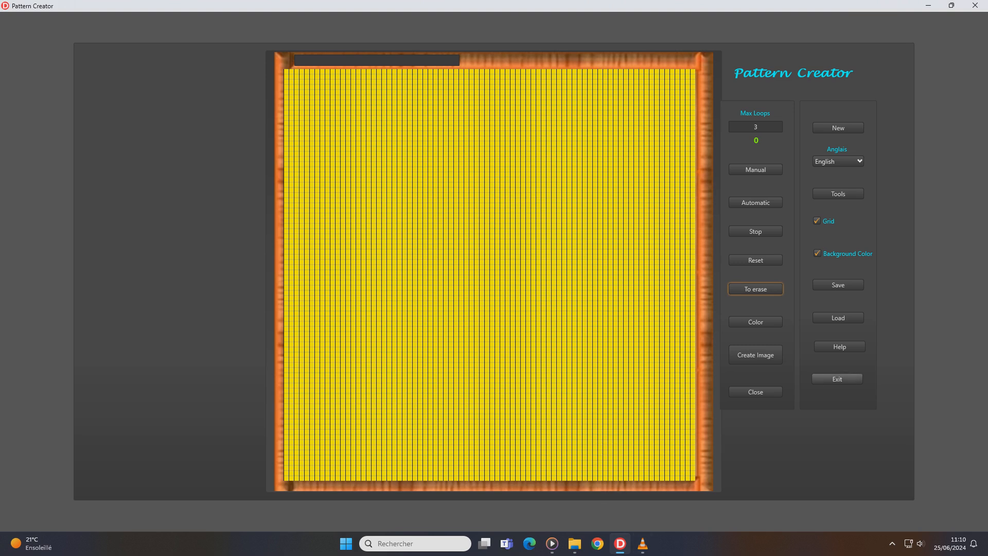
pyautogui.click(838, 378)
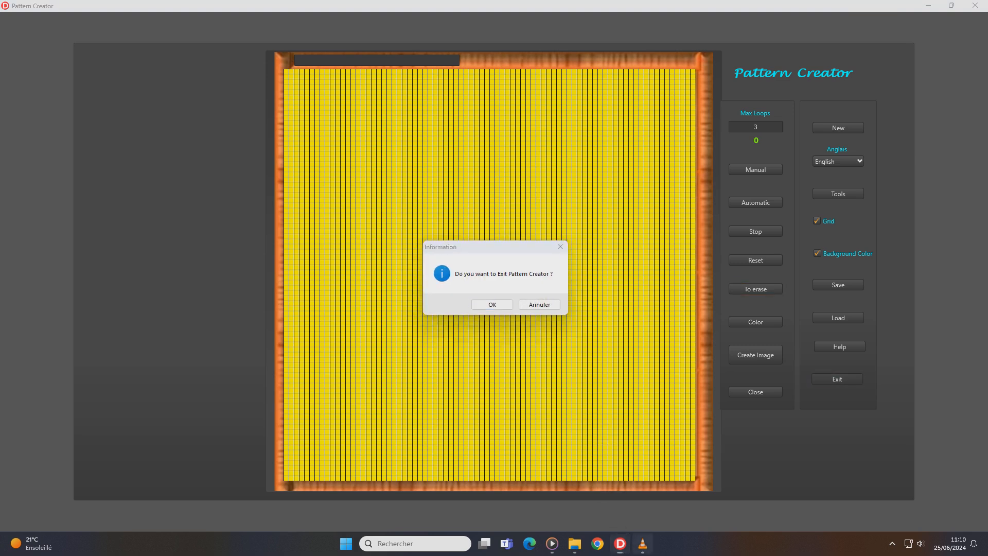